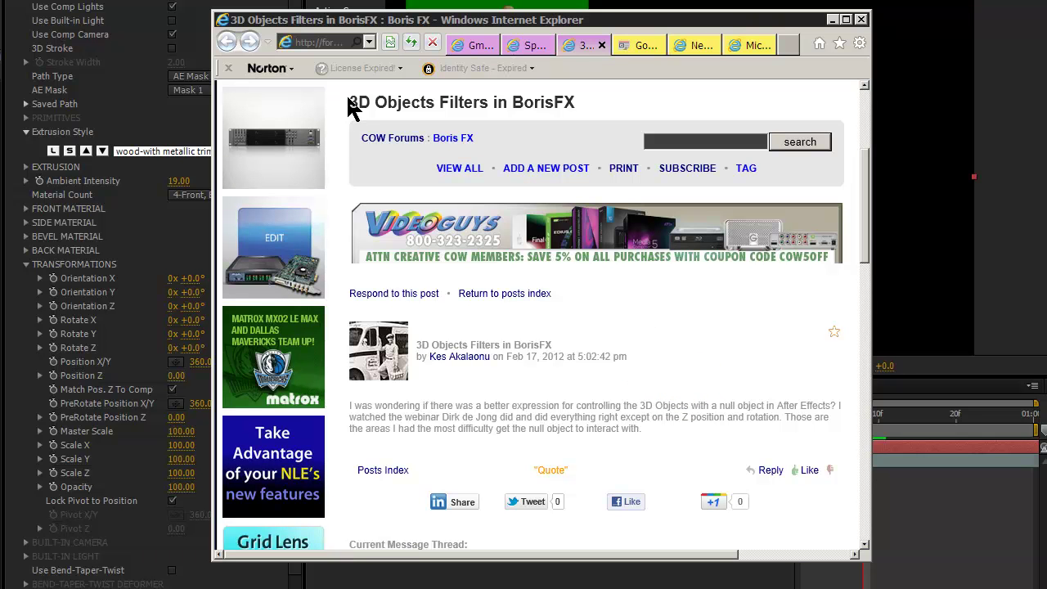
# Step: Highlight '3D Objects Filters', 'webinar' and the presenter's name in the forum post, then minimize the browser
pyautogui.moveTo(350, 105); pyautogui.dragTo(491, 106)
pyautogui.click(409, 401)
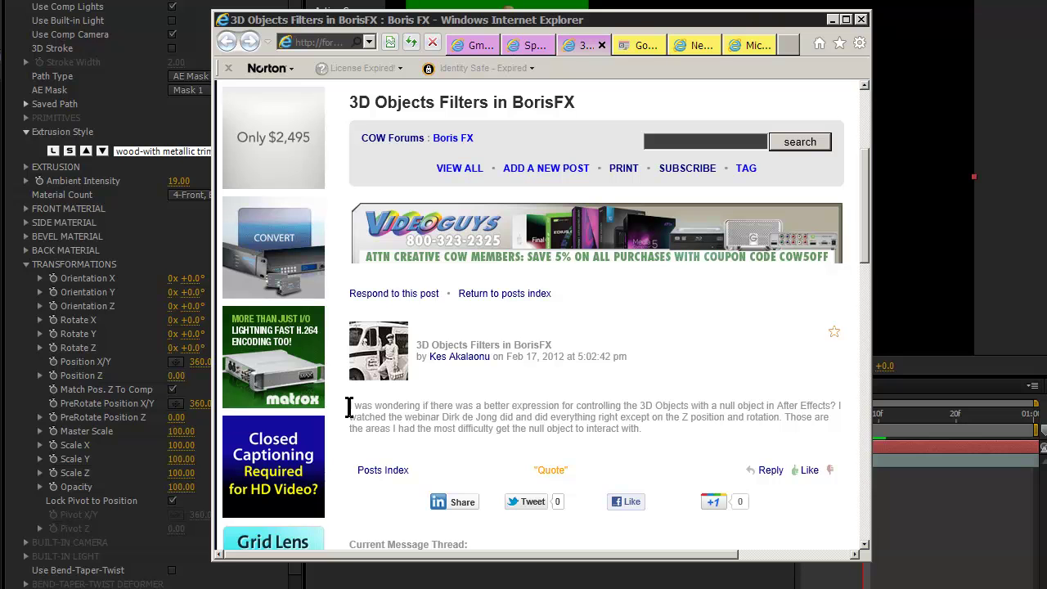
pyautogui.click(406, 419)
pyautogui.doubleClick(406, 419)
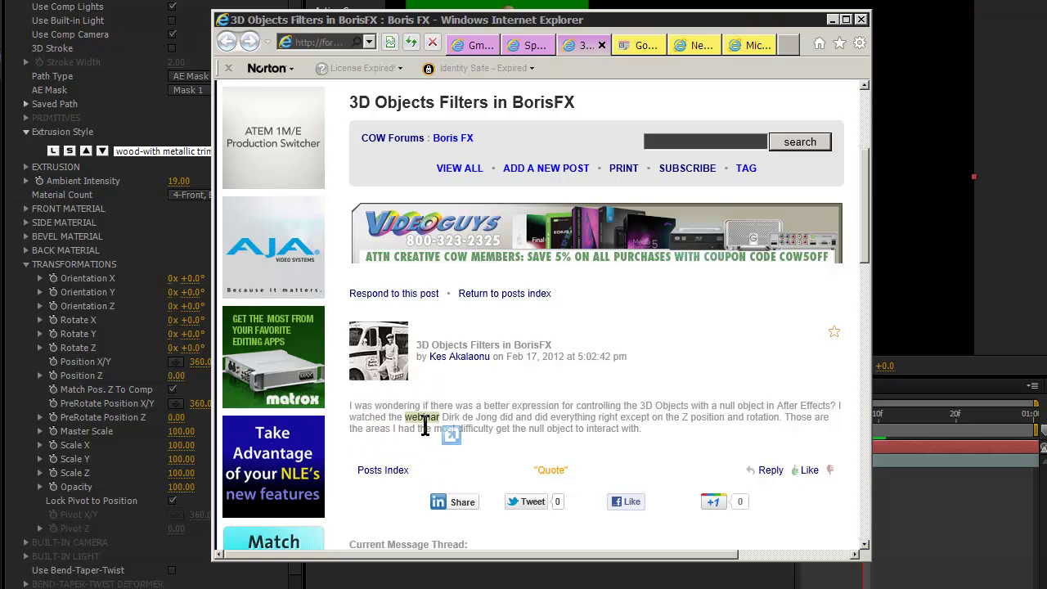
pyautogui.click(469, 417)
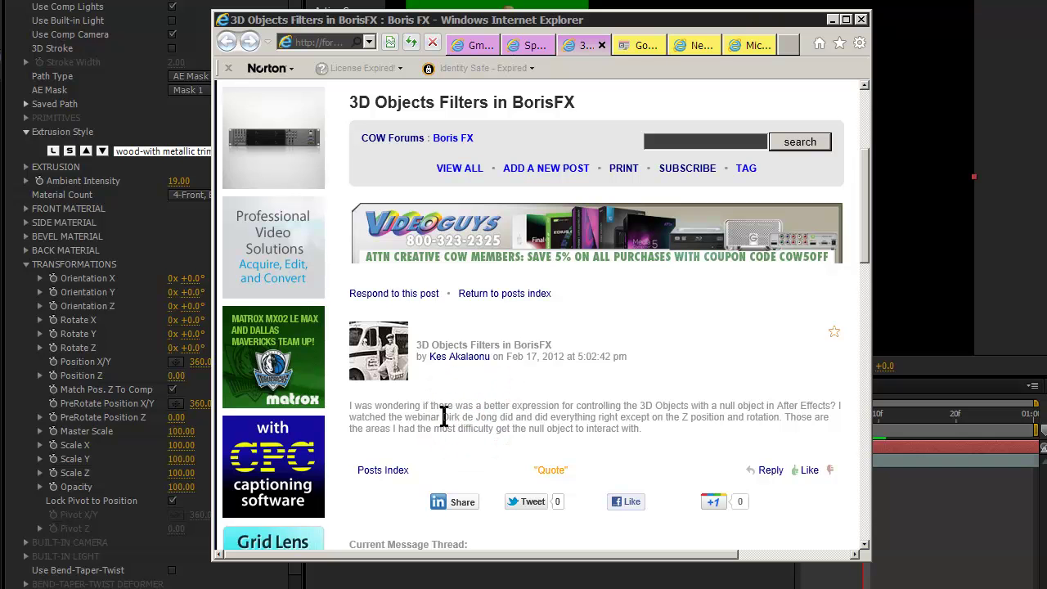
pyautogui.moveTo(442, 417); pyautogui.dragTo(575, 421)
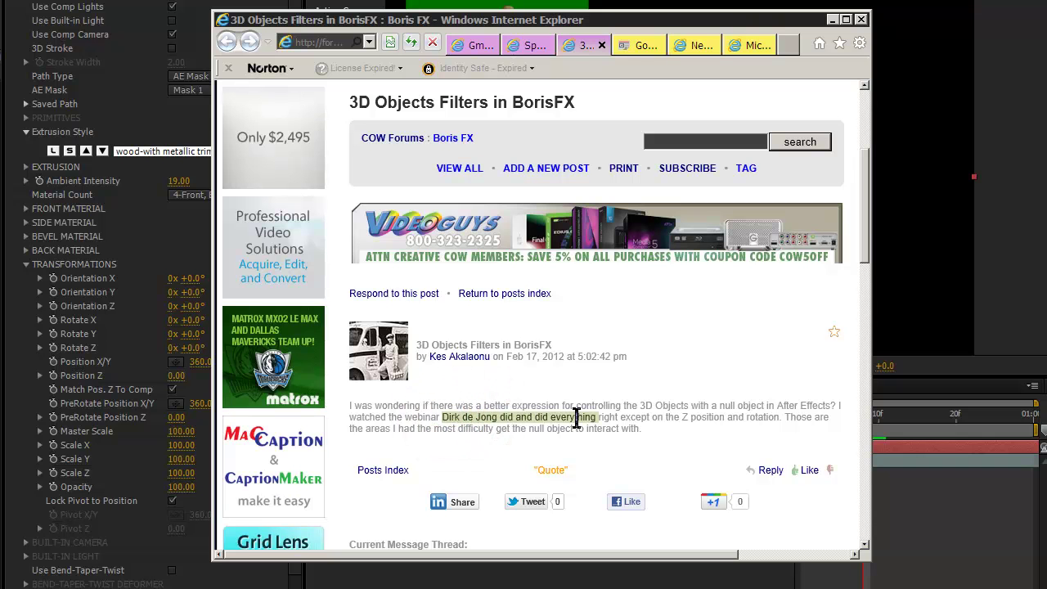
pyautogui.click(832, 19)
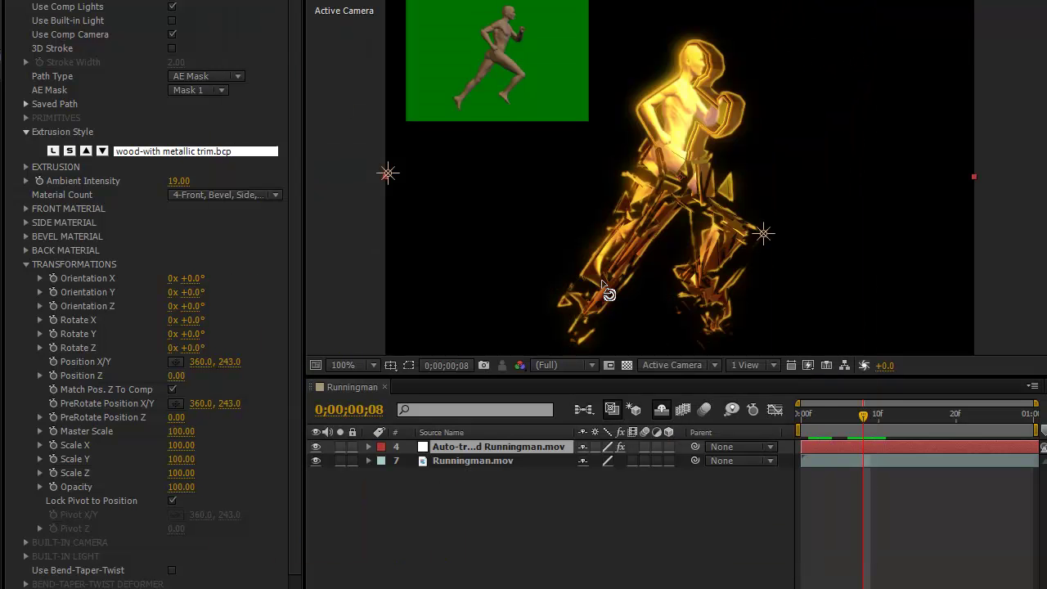
# Step: At the first frame, add a new null object, Null 5, and make it a 3D layer
pyautogui.moveTo(855, 409); pyautogui.dragTo(885, 421)
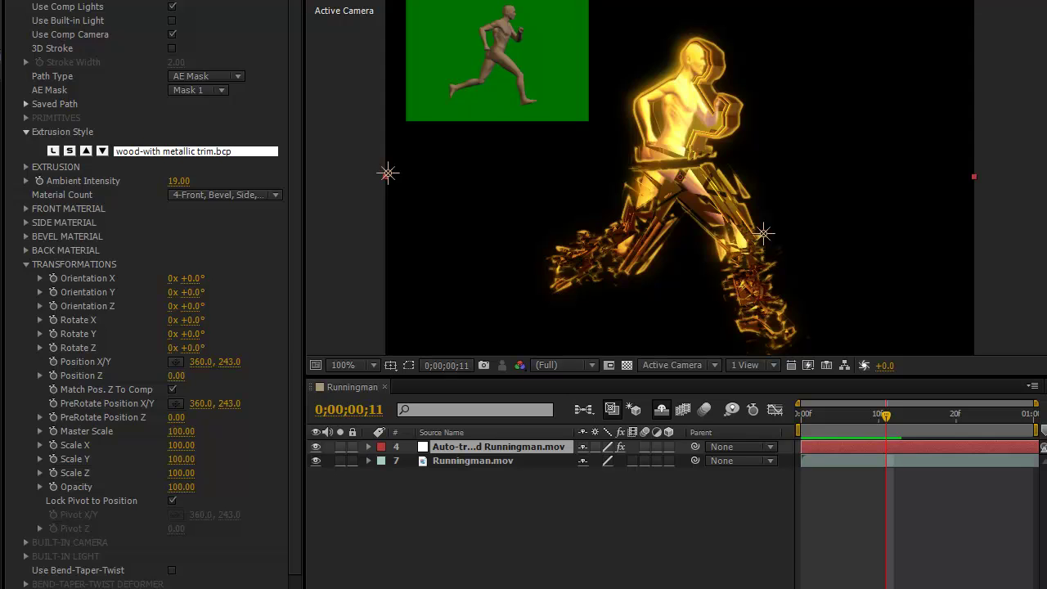
pyautogui.hotkey('ctrl', 'alt', 'shift', 'y')
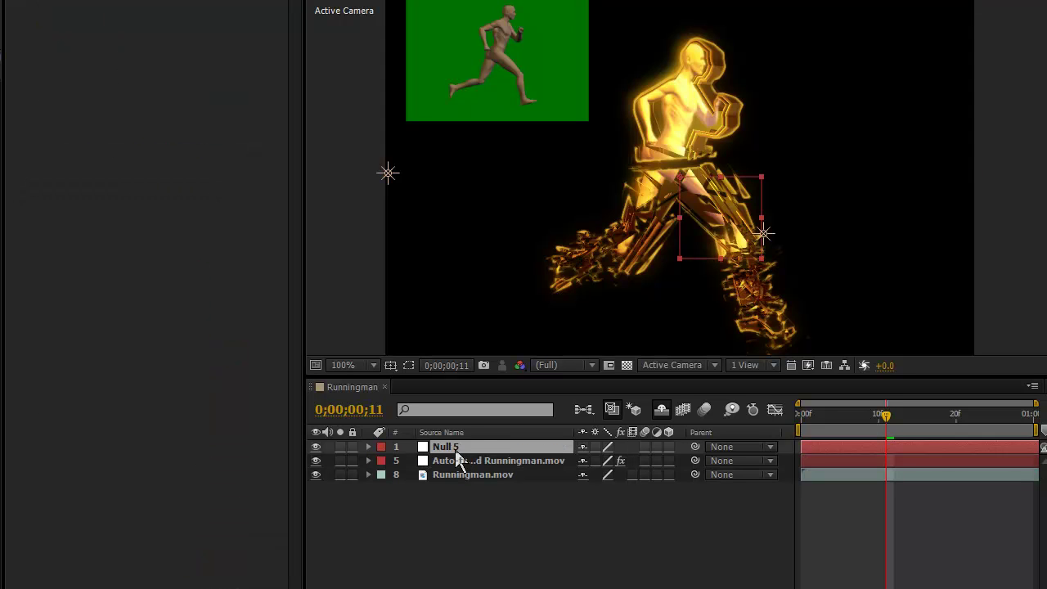
pyautogui.click(460, 446)
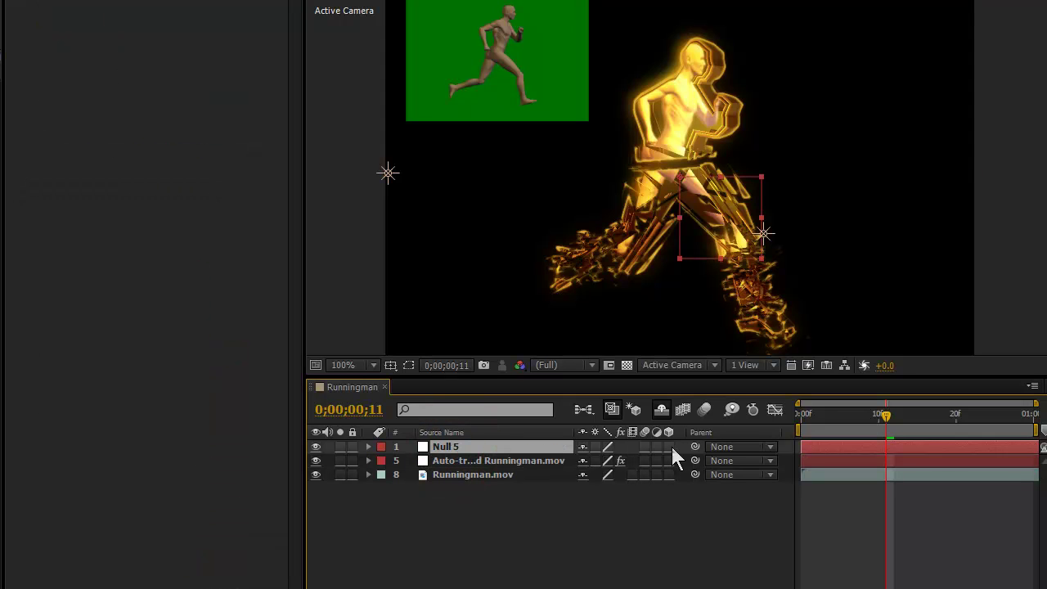
pyautogui.click(669, 447)
# Step: Reveal Null 5's orientation and rotation properties in an enlarged timeline panel
pyautogui.click(498, 447)
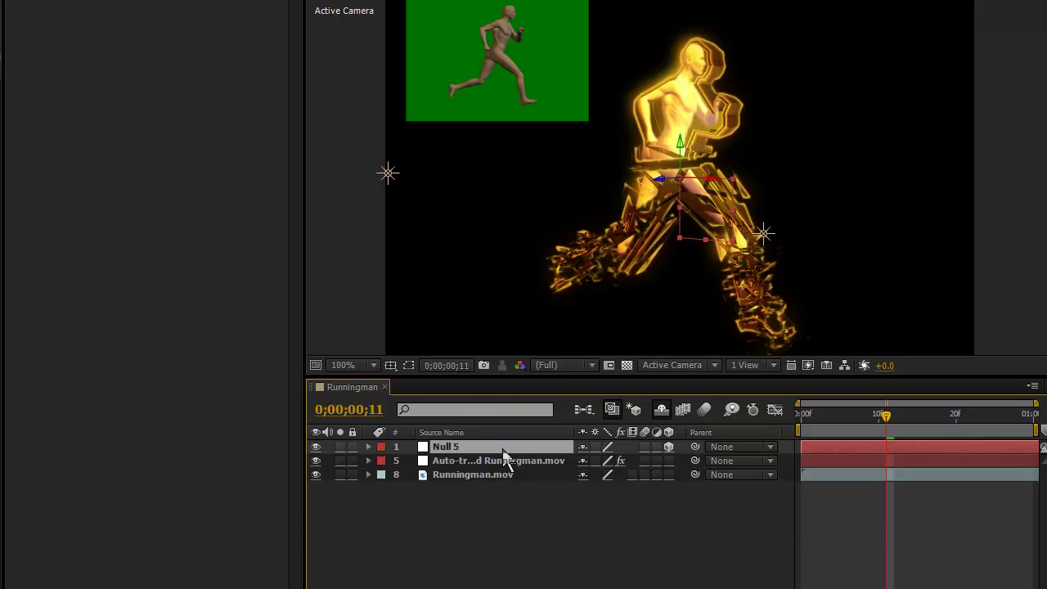
pyautogui.press('r')
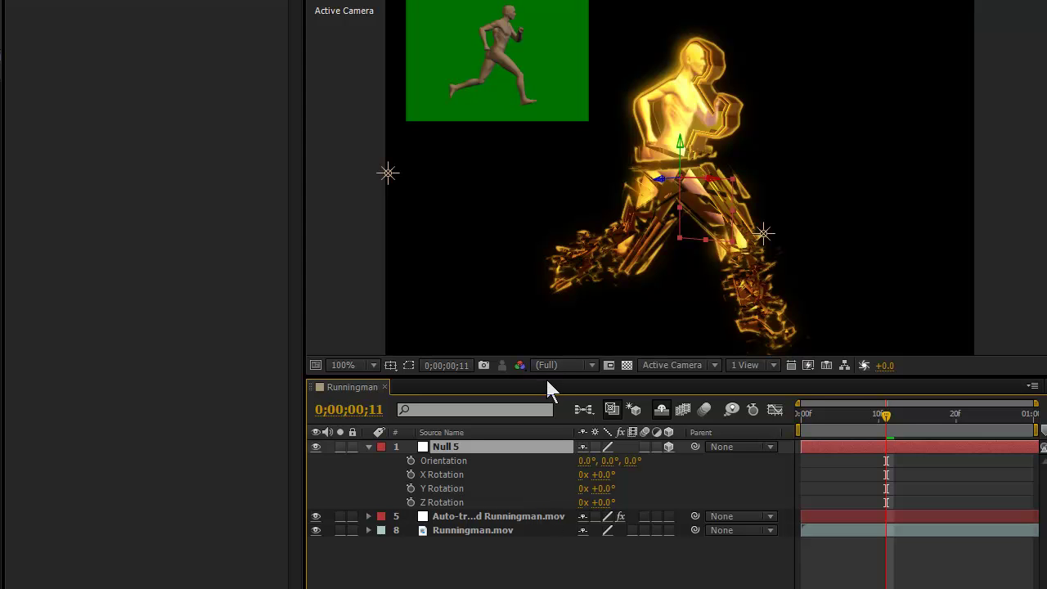
pyautogui.moveTo(546, 378); pyautogui.dragTo(554, 353)
pyautogui.click(493, 490)
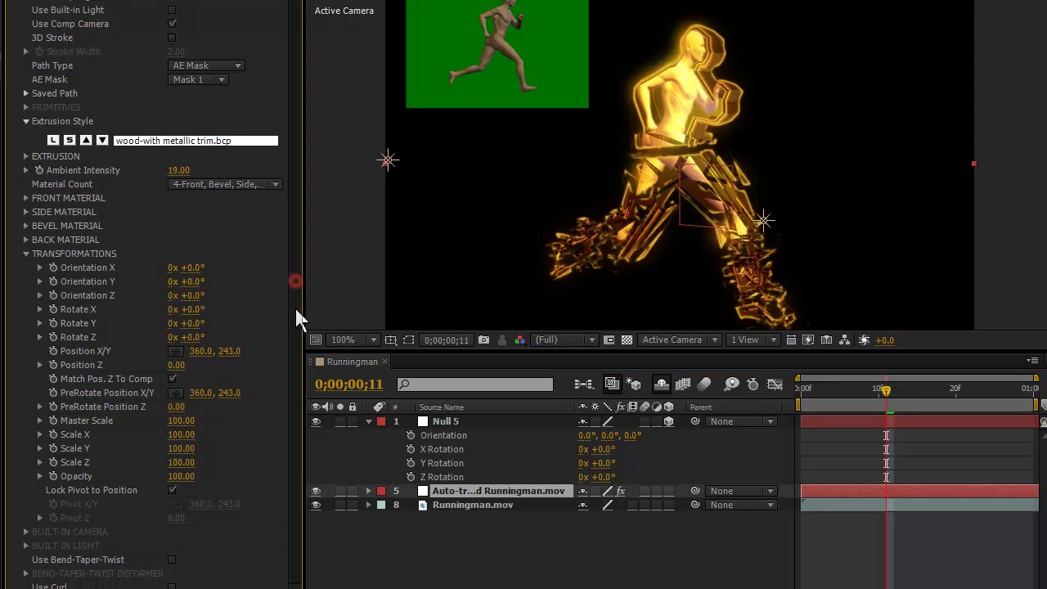
# Step: Add expressions to BCC Extruded Spline's Rotate X, Y and Z and reveal them on the runner layer
pyautogui.scroll(-3, 294, 305)
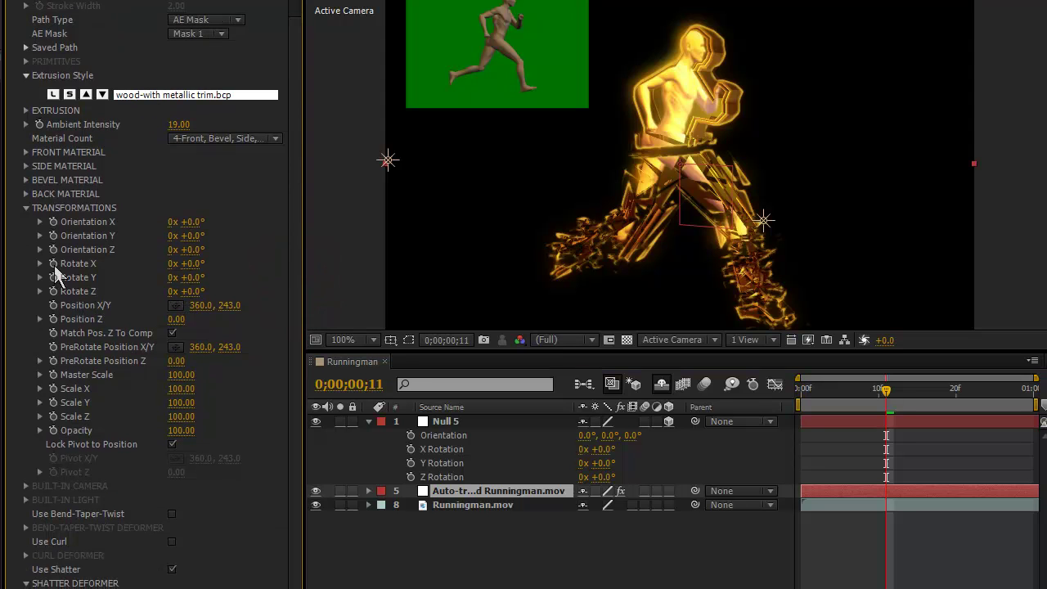
pyautogui.keyDown('alt'); pyautogui.click(54, 265); pyautogui.keyUp('alt')
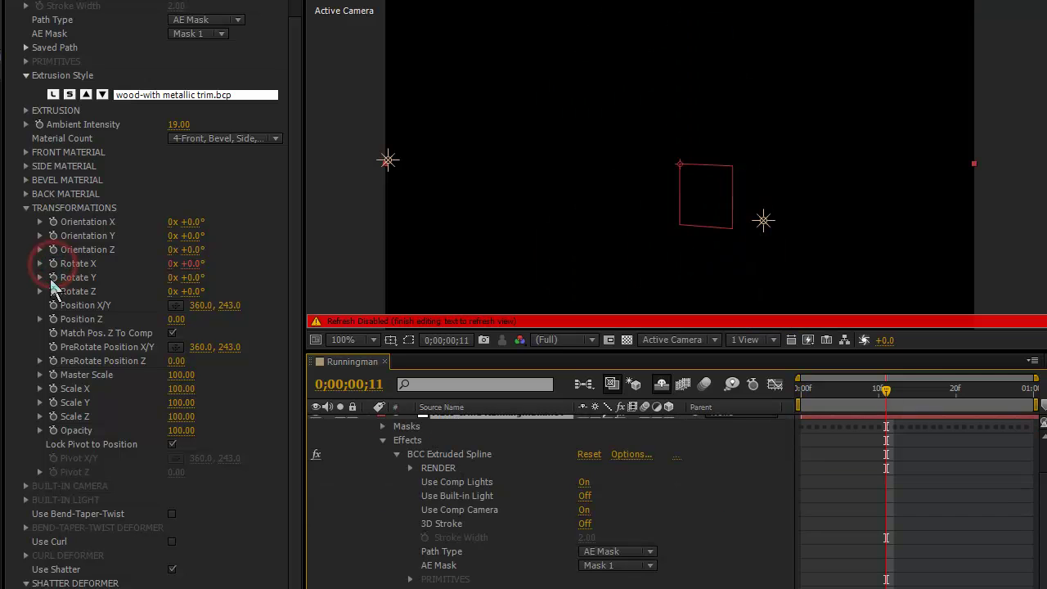
pyautogui.click(54, 292)
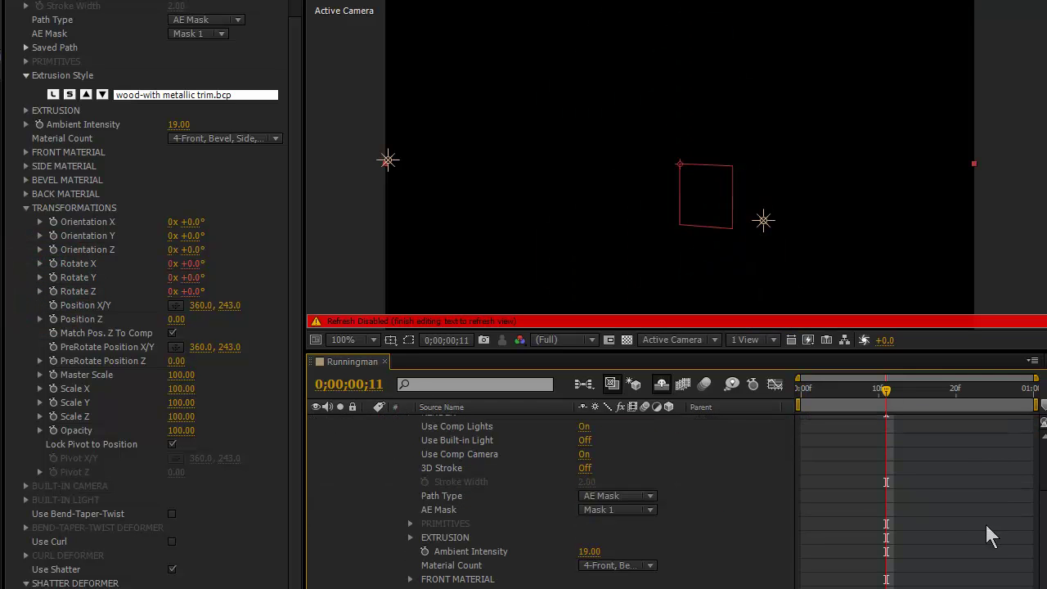
pyautogui.scroll(-5, 1039, 544)
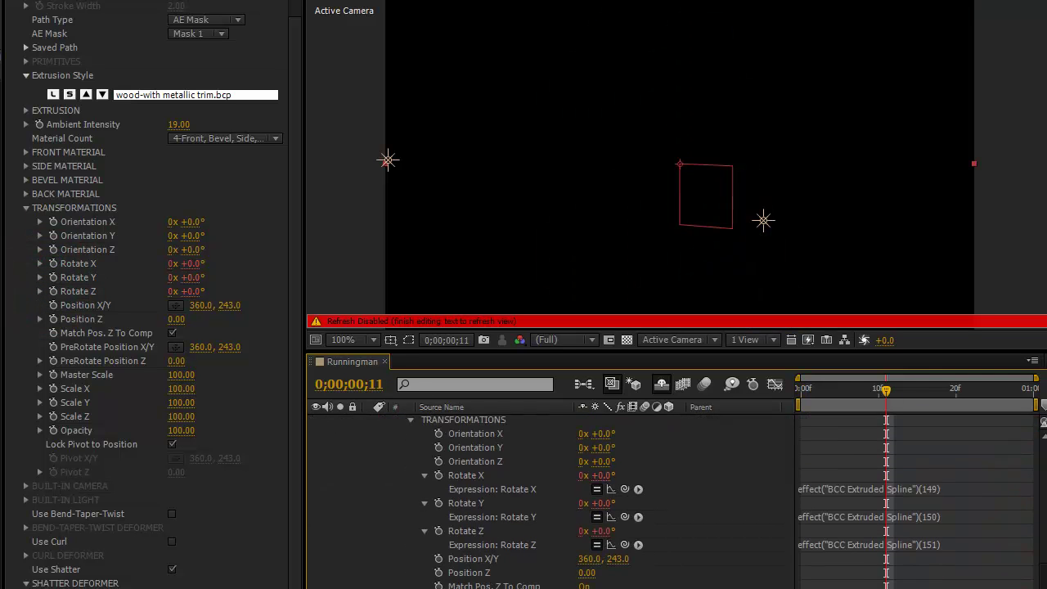
pyautogui.scroll(10, 542, 494)
pyautogui.click(541, 495)
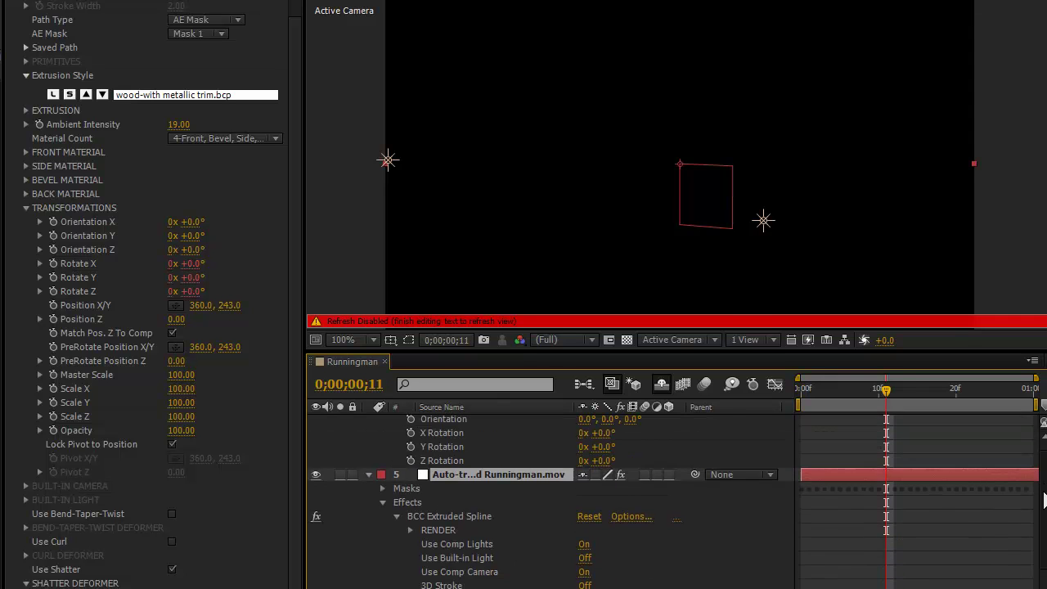
pyautogui.click(532, 496)
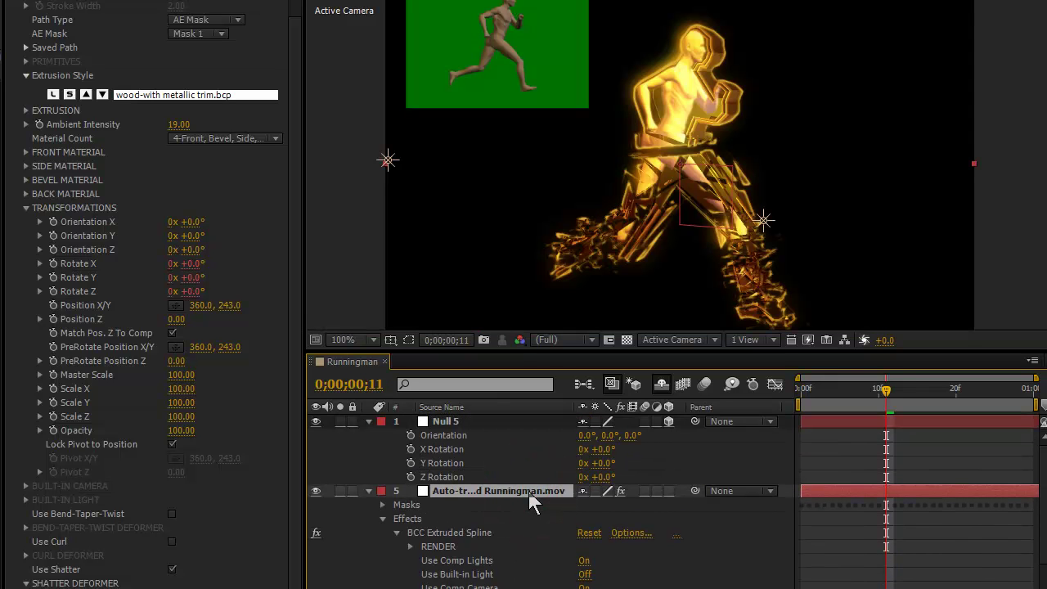
pyautogui.press('u')
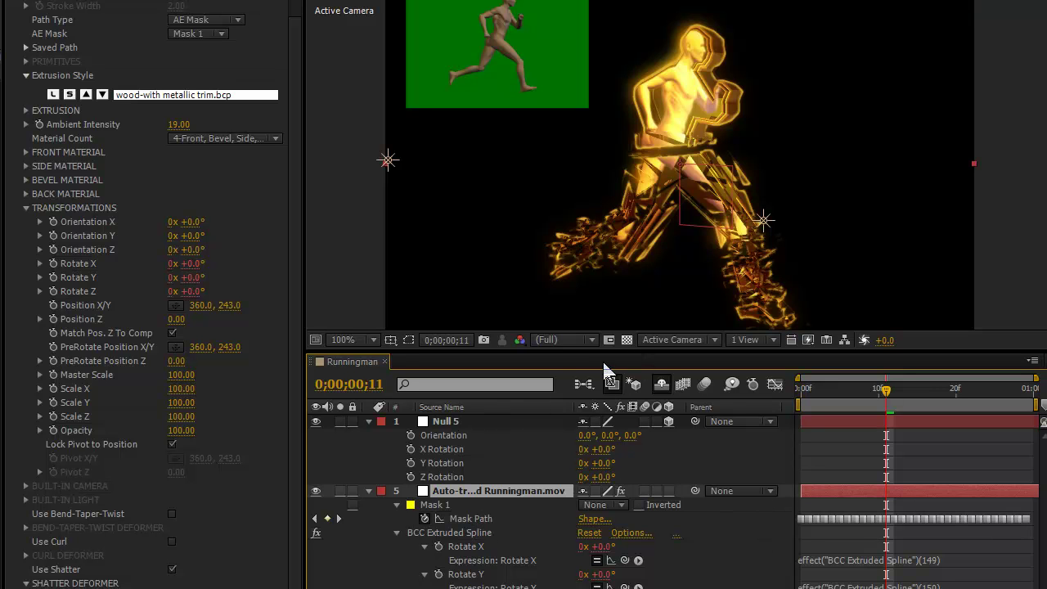
# Step: Pick-whip the Rotate X, Y and Z expressions to Null 5's X, Y and Z Rotation
pyautogui.moveTo(606, 349); pyautogui.dragTo(609, 282)
pyautogui.click(397, 438)
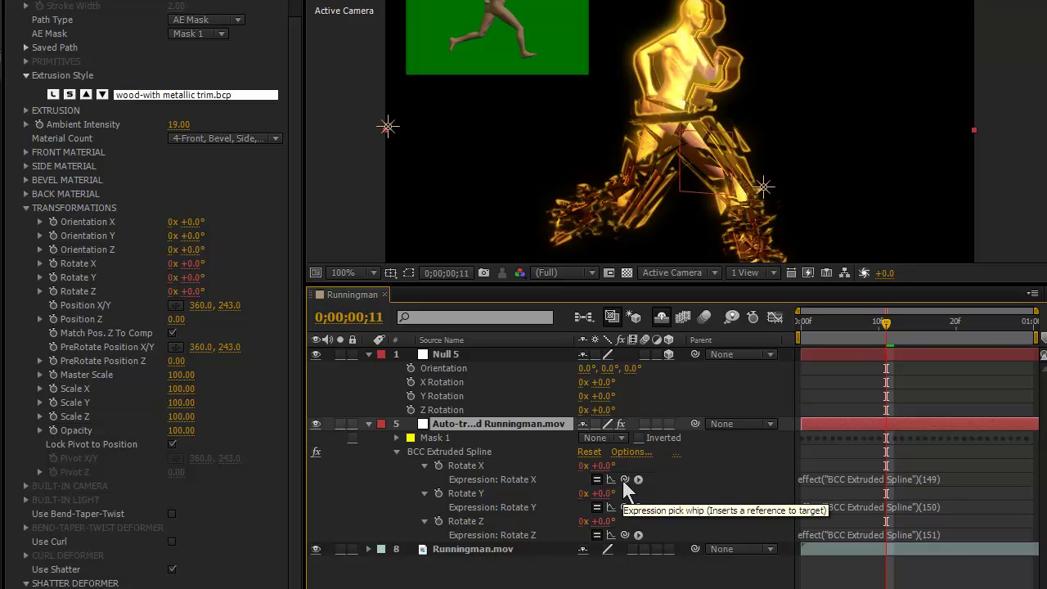
pyautogui.moveTo(622, 480); pyautogui.dragTo(445, 382)
pyautogui.moveTo(625, 508); pyautogui.dragTo(528, 399)
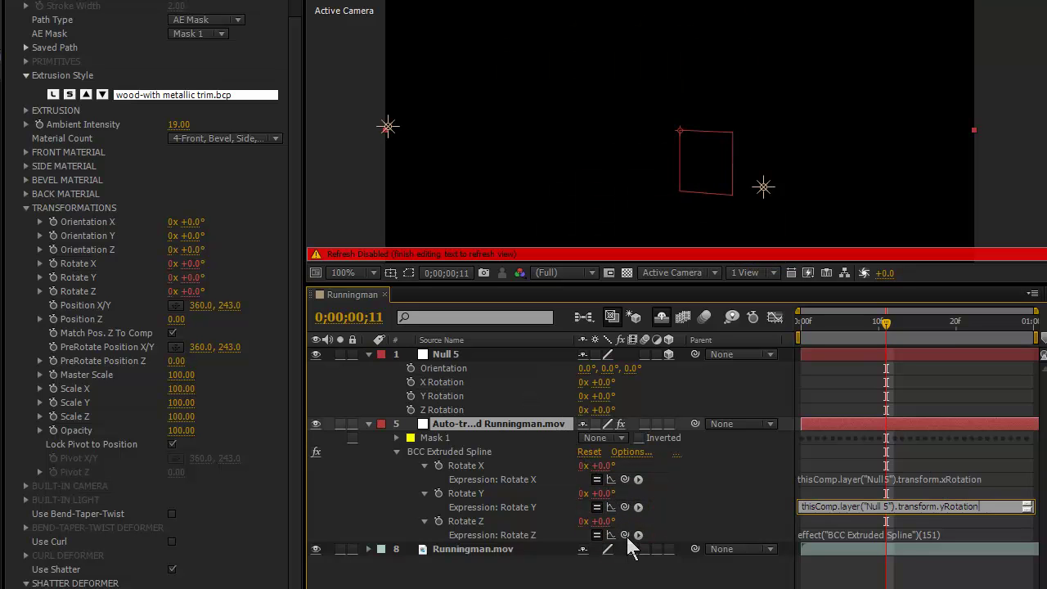
pyautogui.moveTo(625, 535); pyautogui.dragTo(538, 410)
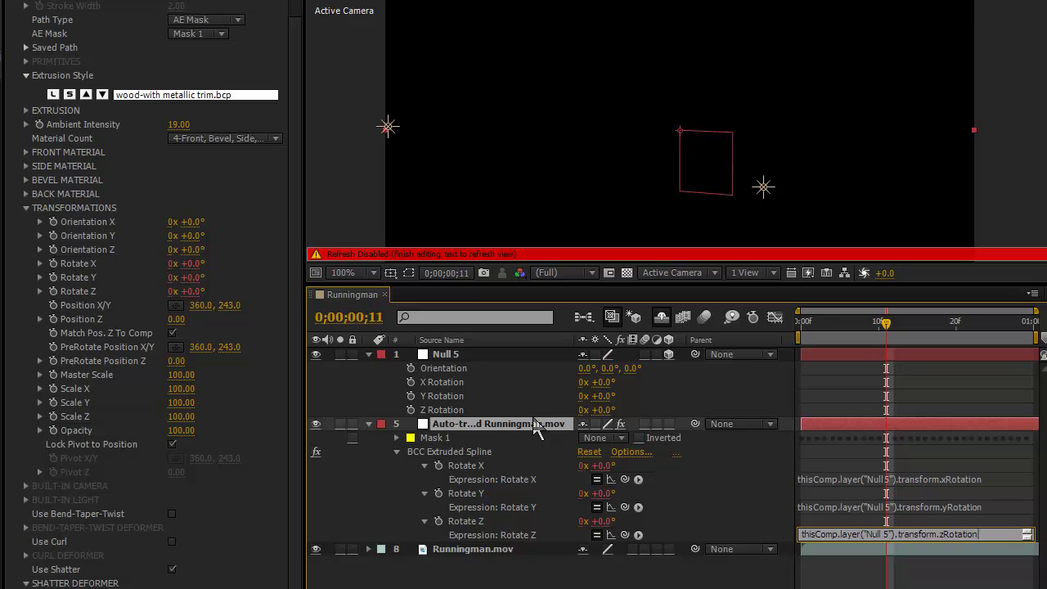
pyautogui.click(850, 408)
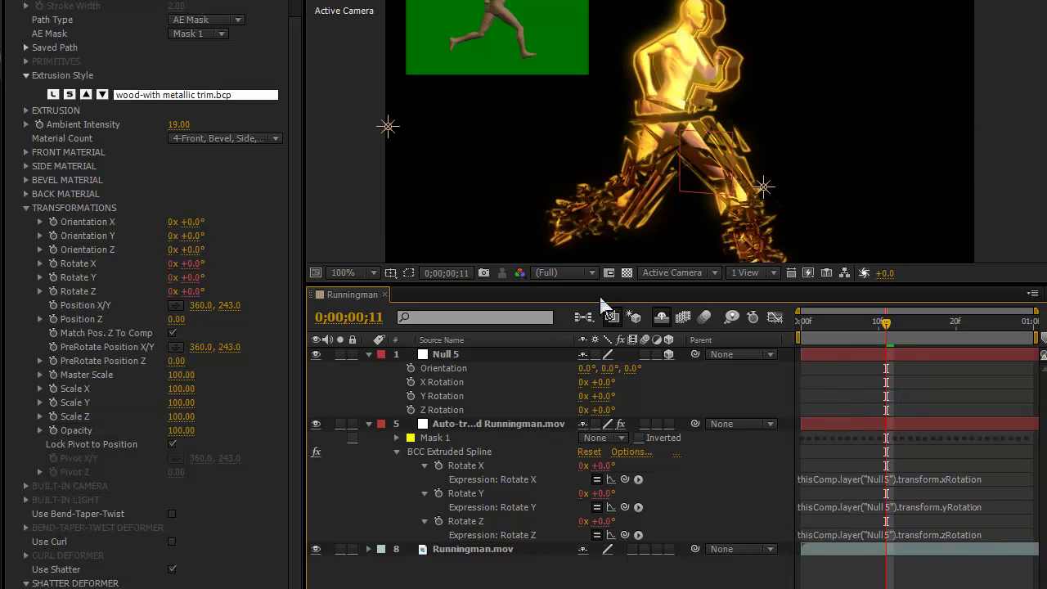
pyautogui.moveTo(603, 284); pyautogui.dragTo(599, 334)
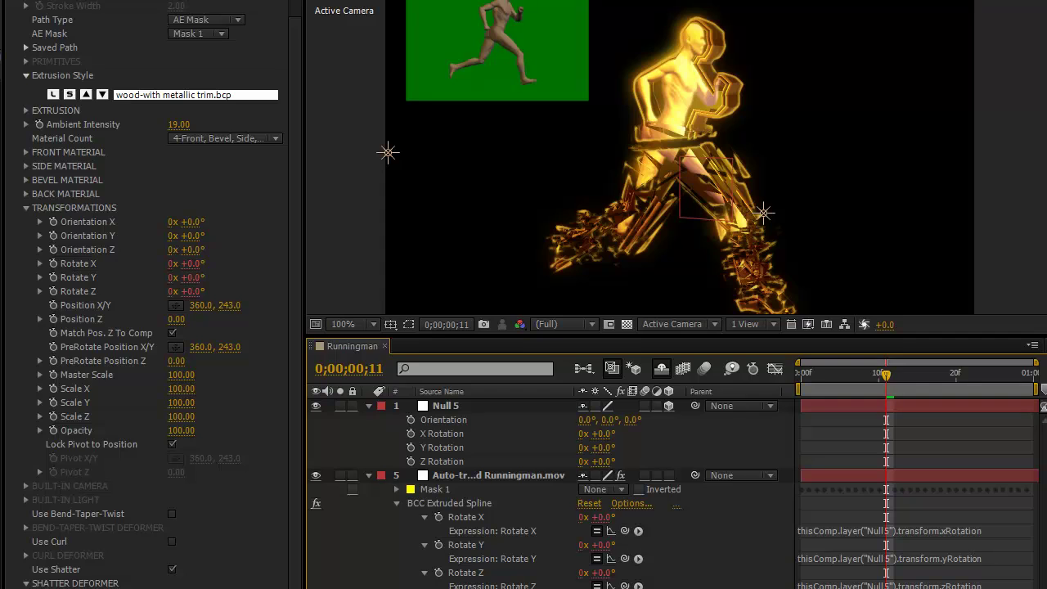
# Step: Restore After Effects and toggle the rotation tool's Set option between Orientation and Rotation
pyautogui.click(944, 58)
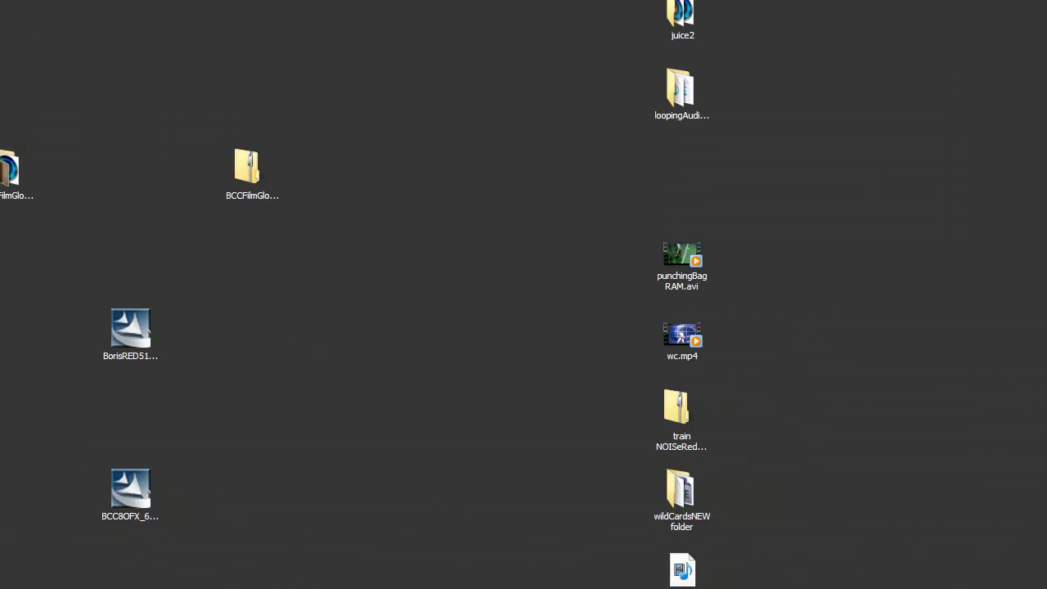
pyautogui.hotkey('alt', 'Tab')
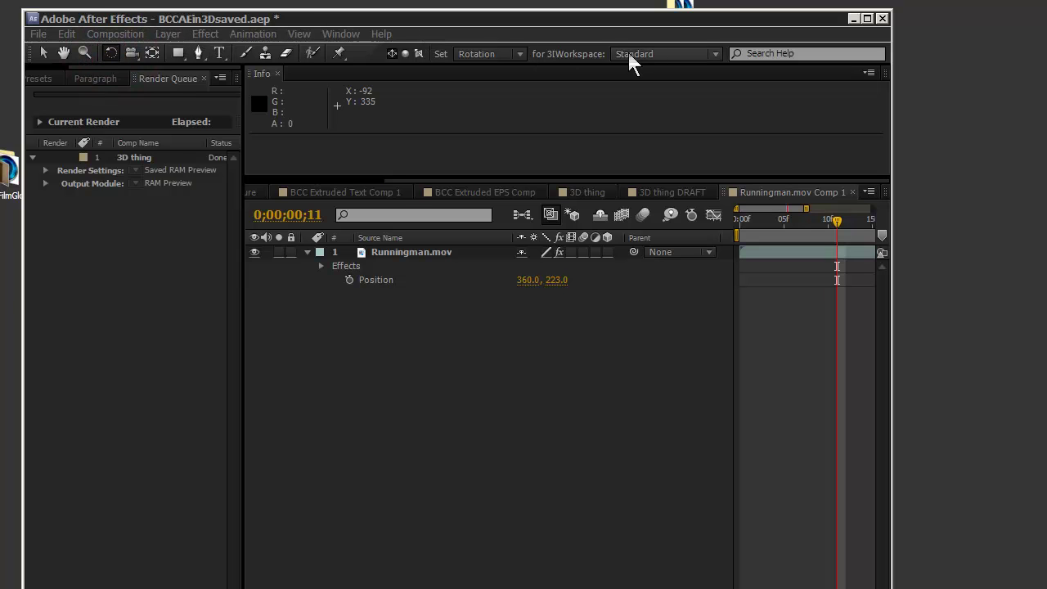
pyautogui.click(523, 54)
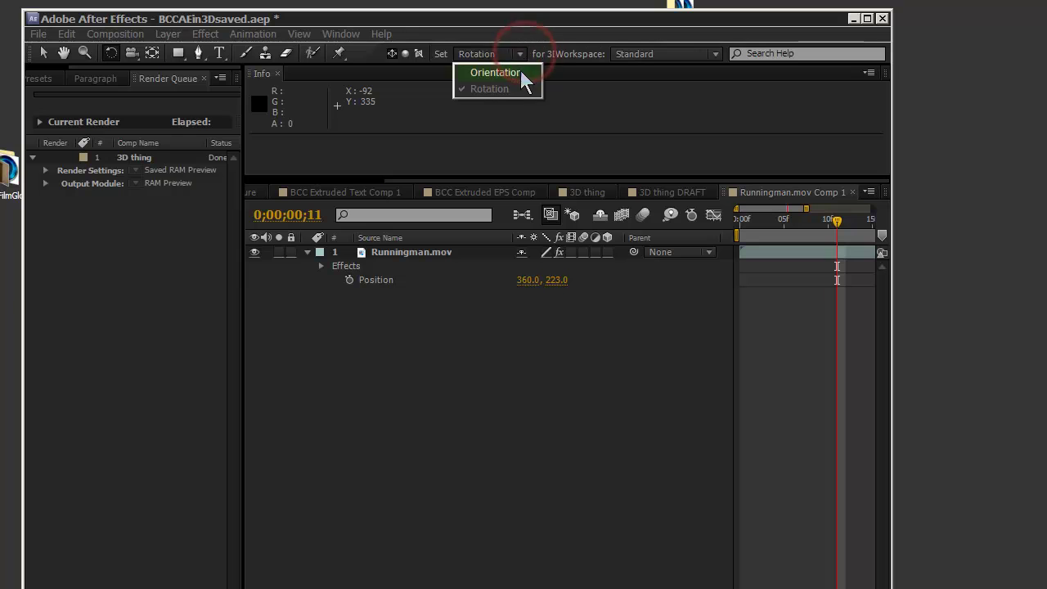
pyautogui.click(519, 73)
pyautogui.click(521, 53)
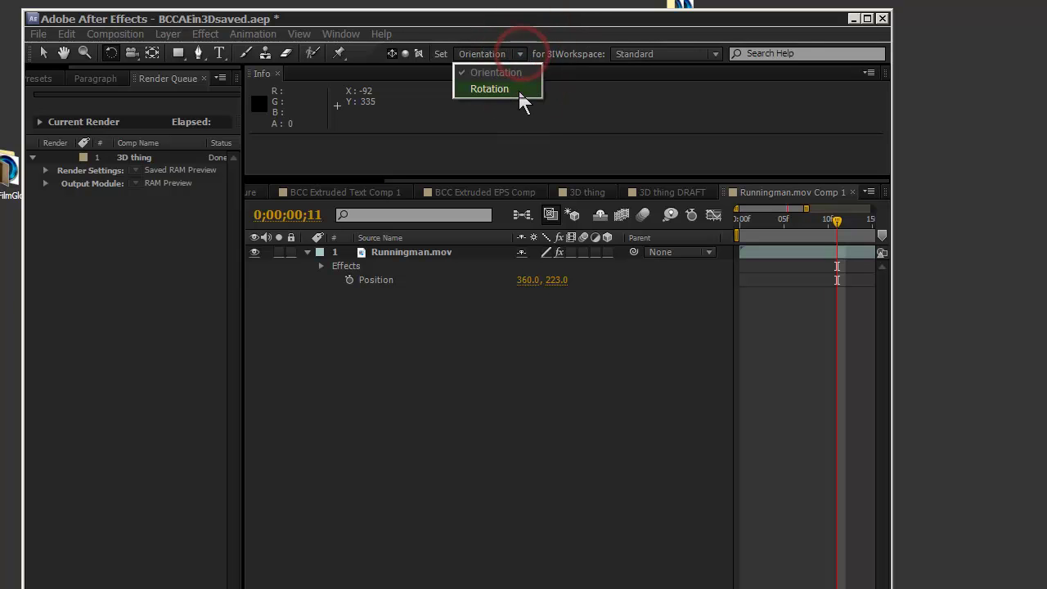
pyautogui.click(520, 89)
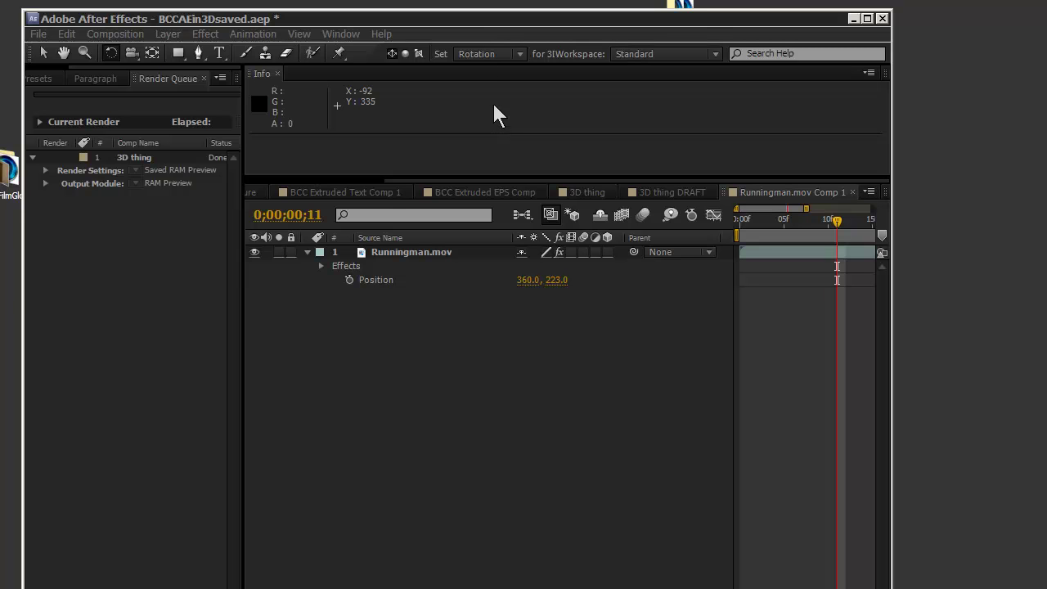
# Step: Leave the rotation tool set to Rotation, select it, and show the desktop
pyautogui.click(519, 53)
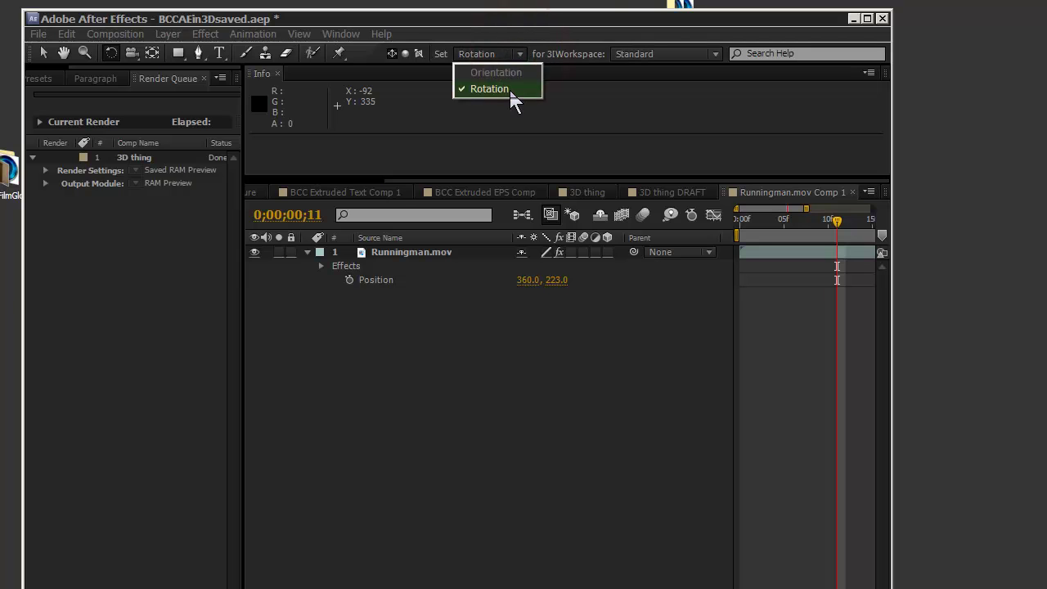
pyautogui.click(508, 87)
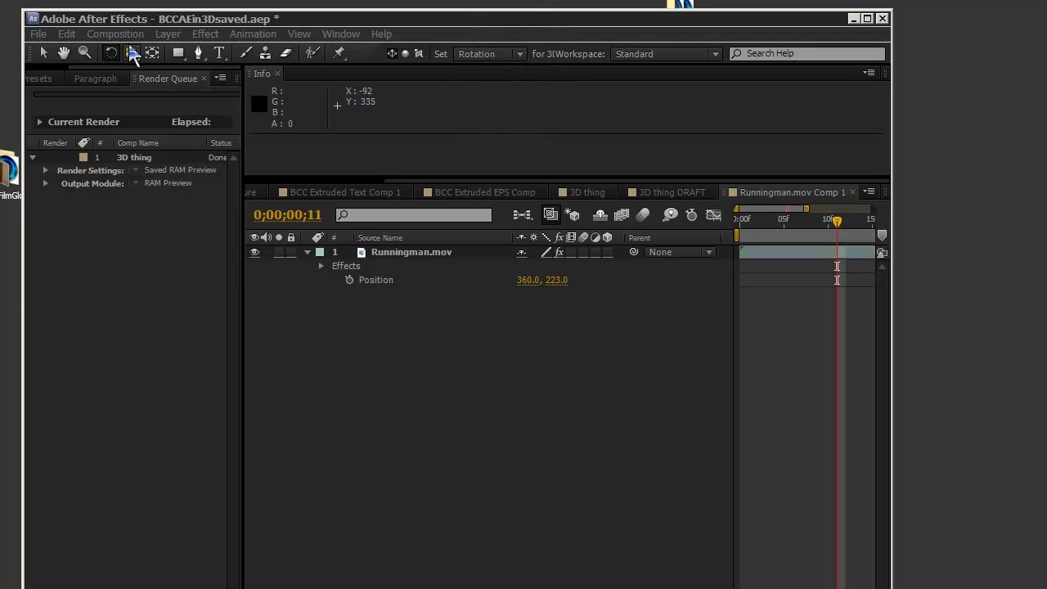
pyautogui.click(103, 50)
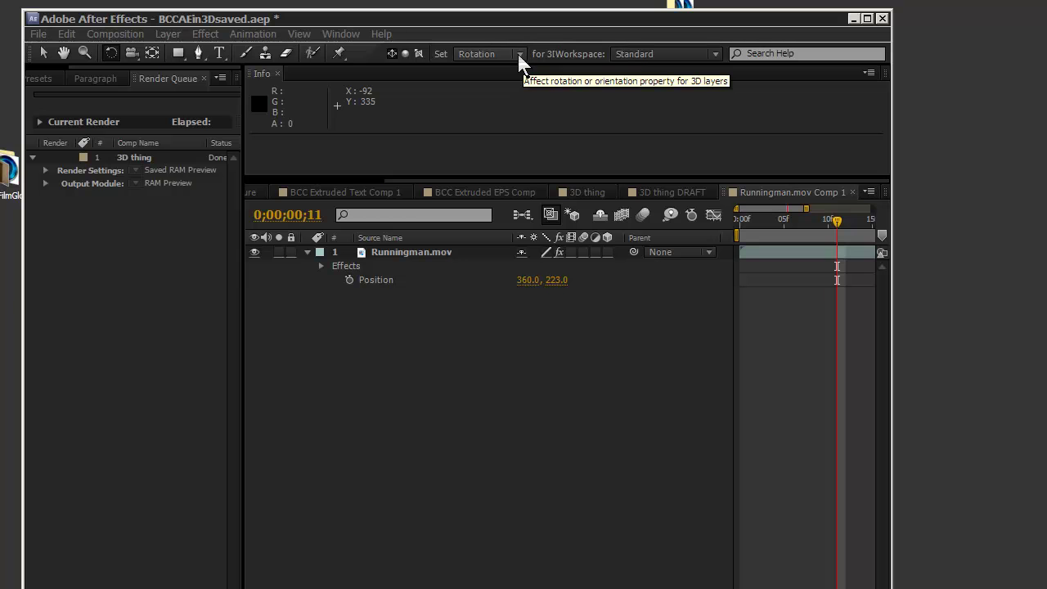
pyautogui.press('super+d')
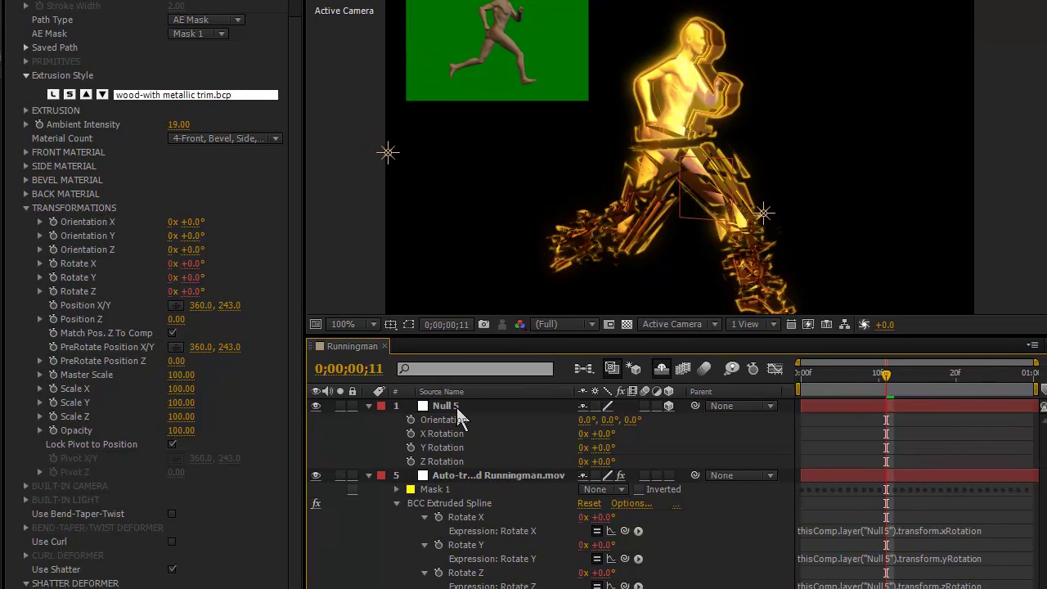
pyautogui.click(457, 409)
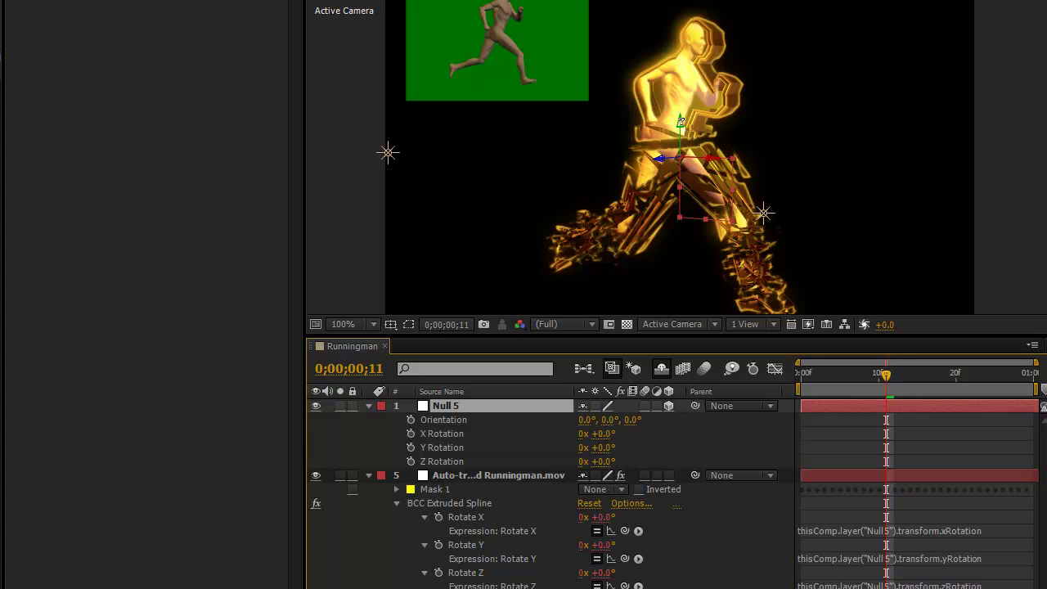
pyautogui.moveTo(681, 121); pyautogui.dragTo(647, 159)
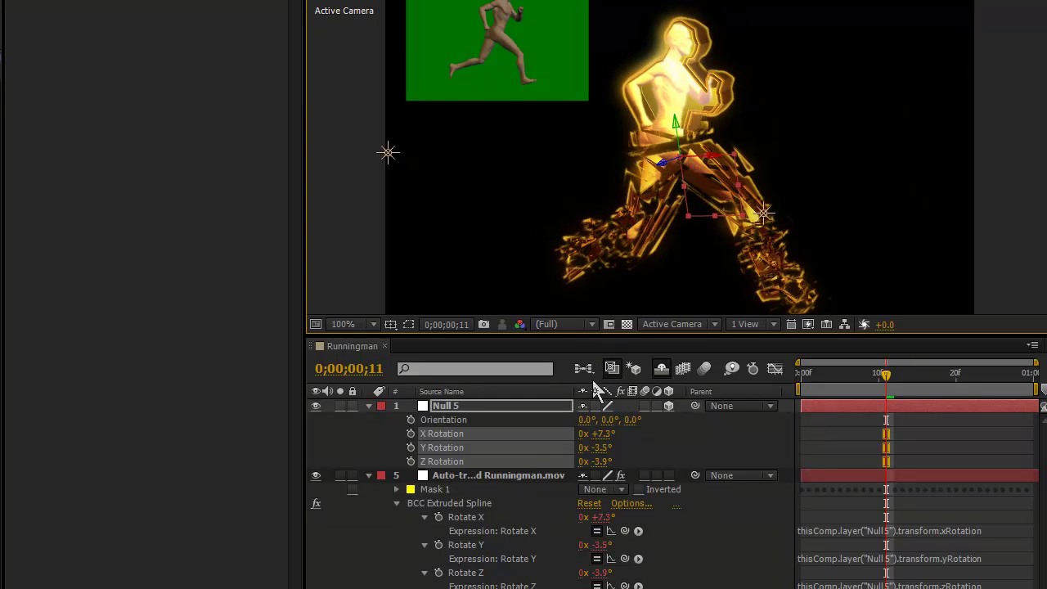
pyautogui.hotkey('ctrl', 'z')
pyautogui.hotkey('ctrl', 'z')
pyautogui.hotkey('ctrl', 'z')
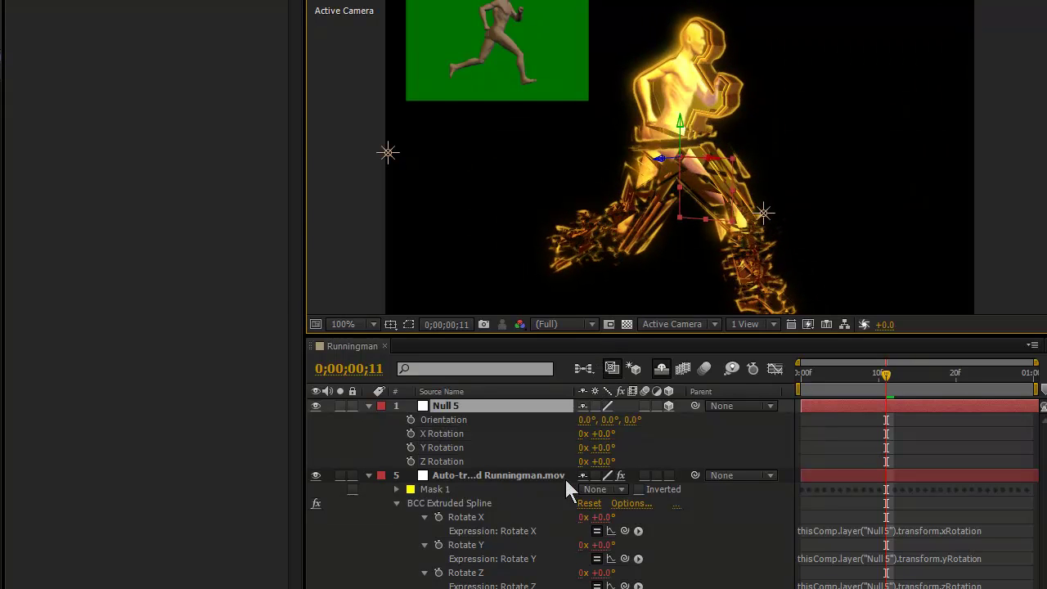
# Step: Collapse Null 5 and the Rotate X/Y/Z expressions, then show Null 5's Position (360.0, 243.0, 0.0)
pyautogui.click(369, 406)
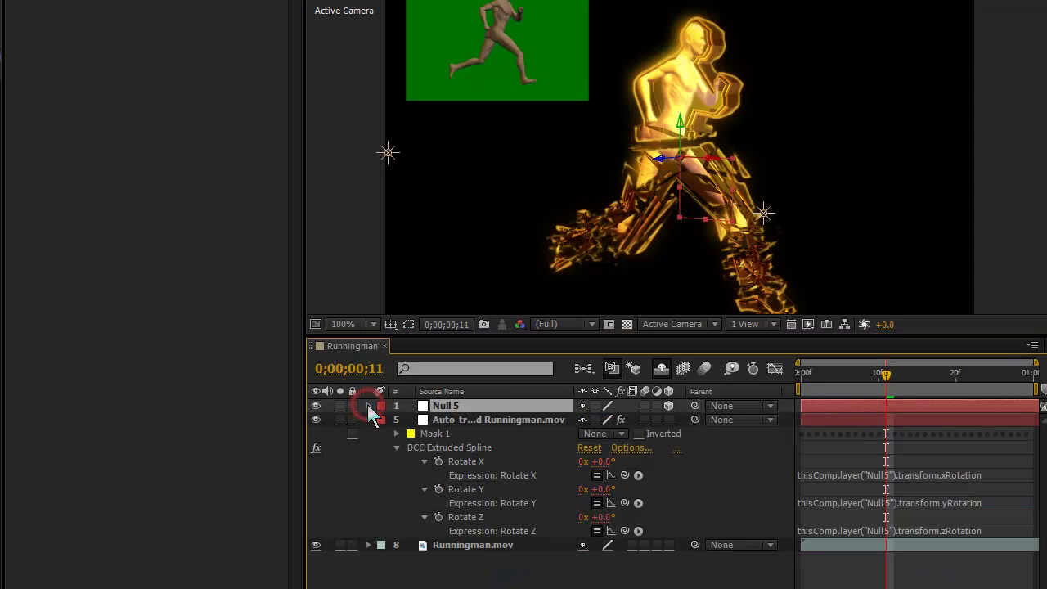
pyautogui.click(425, 461)
pyautogui.click(425, 475)
pyautogui.click(425, 489)
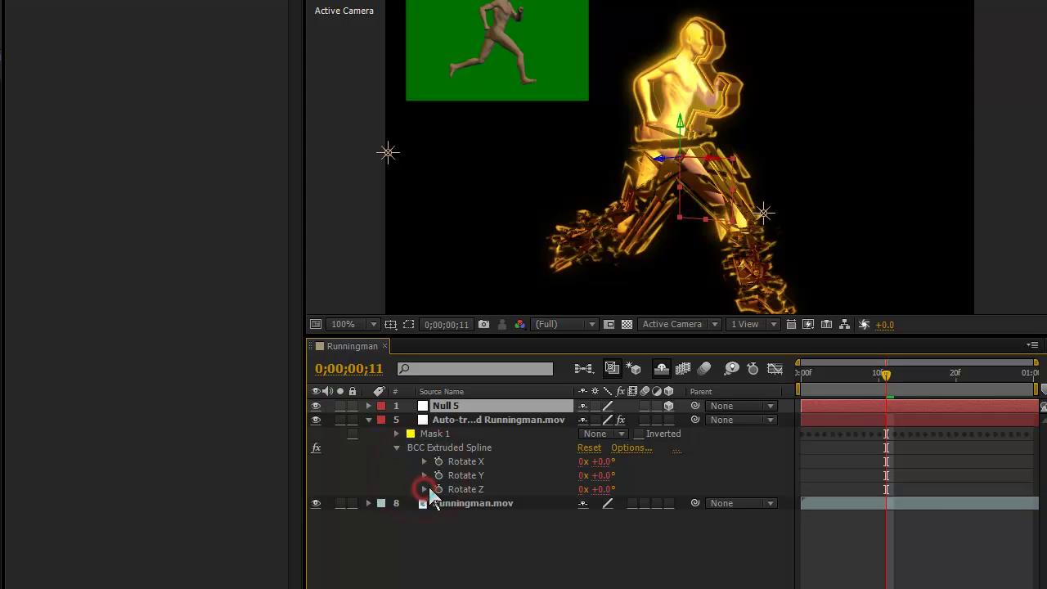
pyautogui.click(494, 419)
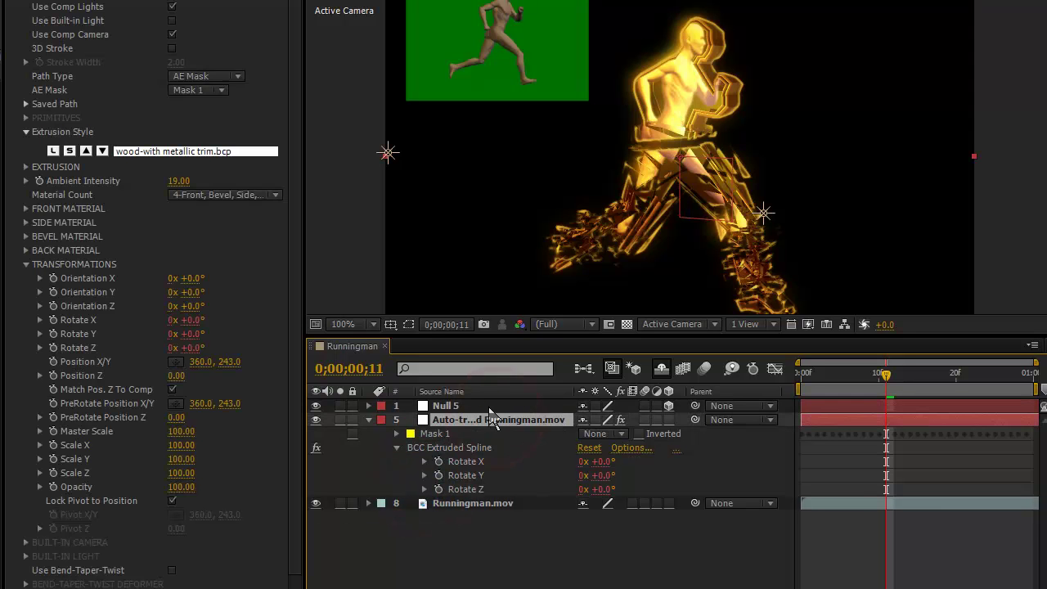
pyautogui.click(491, 406)
pyautogui.press('p')
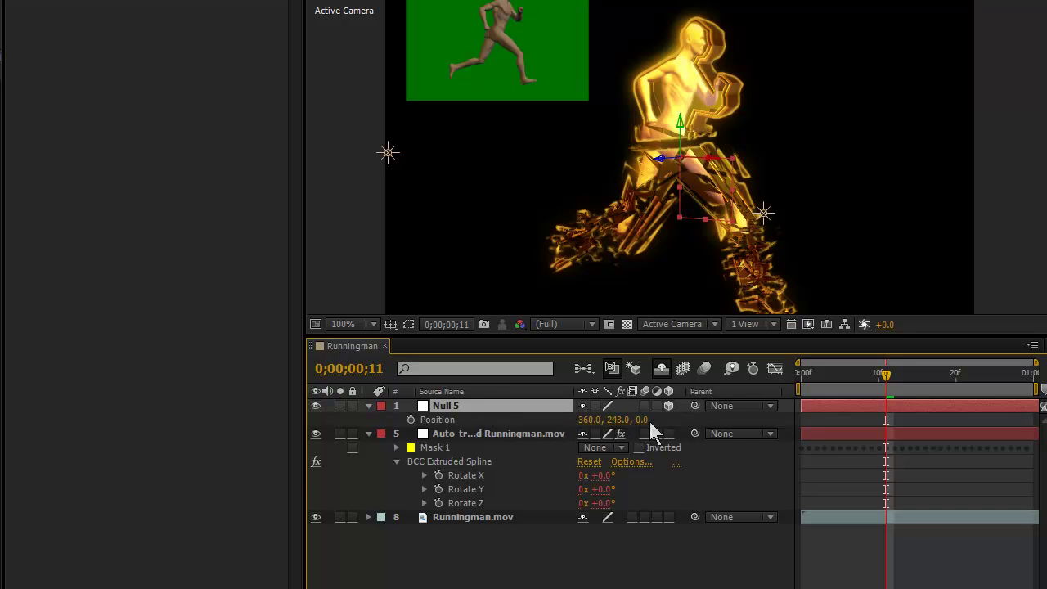
# Step: Separate Null 5's Position into X, Y and Z values, then reselect the extruded runner layer
pyautogui.rightClick(474, 421)
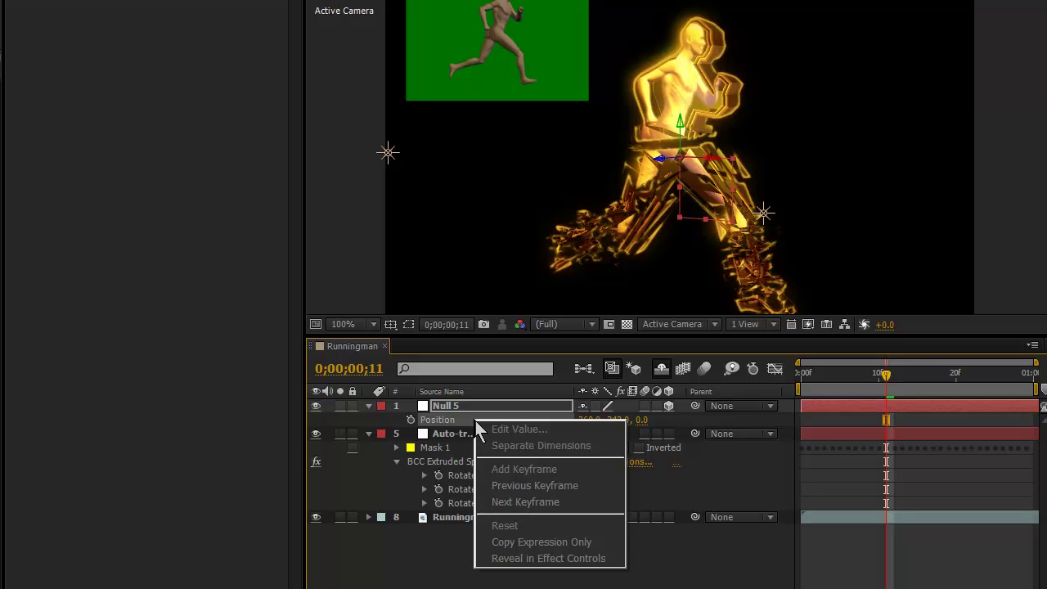
pyautogui.click(505, 449)
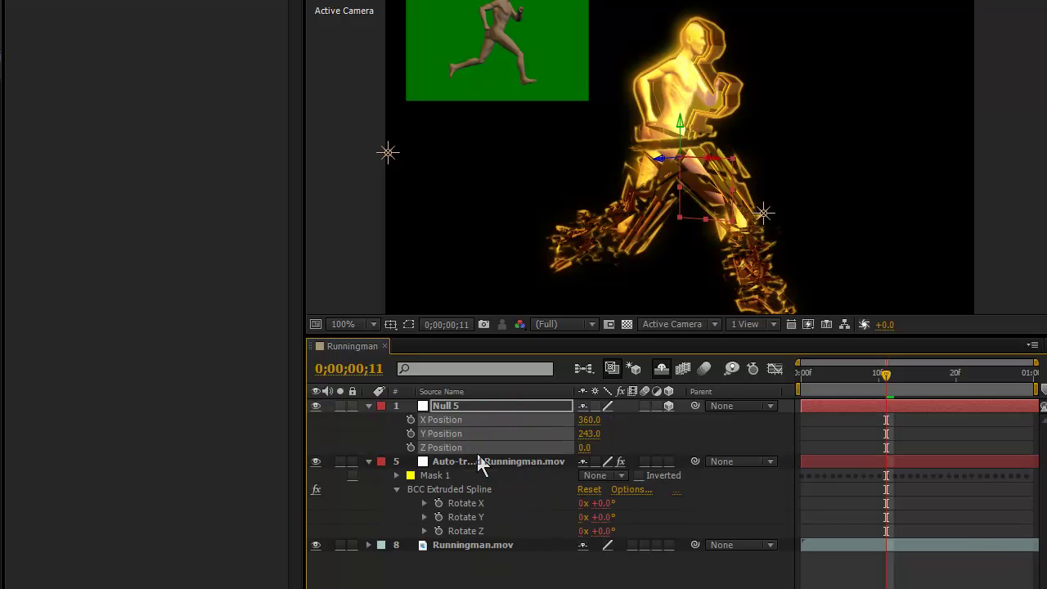
pyautogui.click(475, 459)
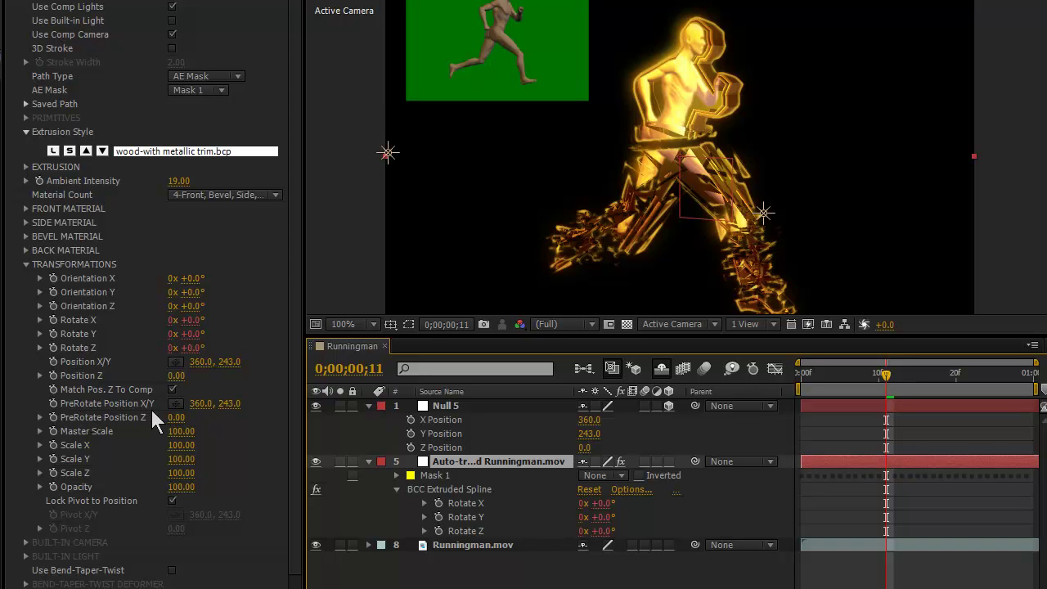
# Step: Add a PreRotate Position X/Y expression and link PreRotate Position Z to Null 5's Z Position
pyautogui.keyDown('alt'); pyautogui.click(52, 403); pyautogui.keyUp('alt')
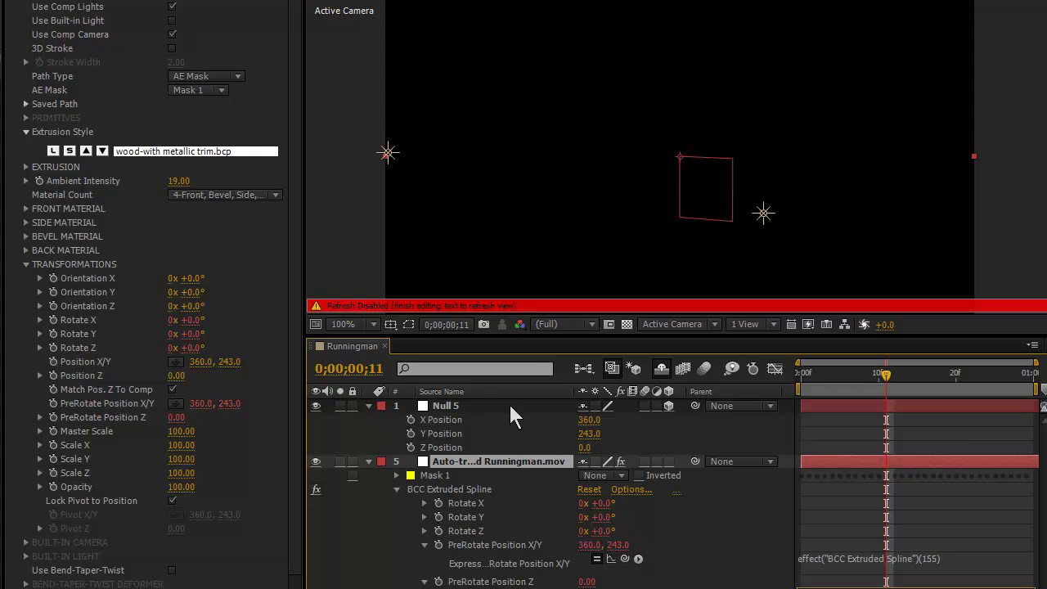
pyautogui.press('Return')
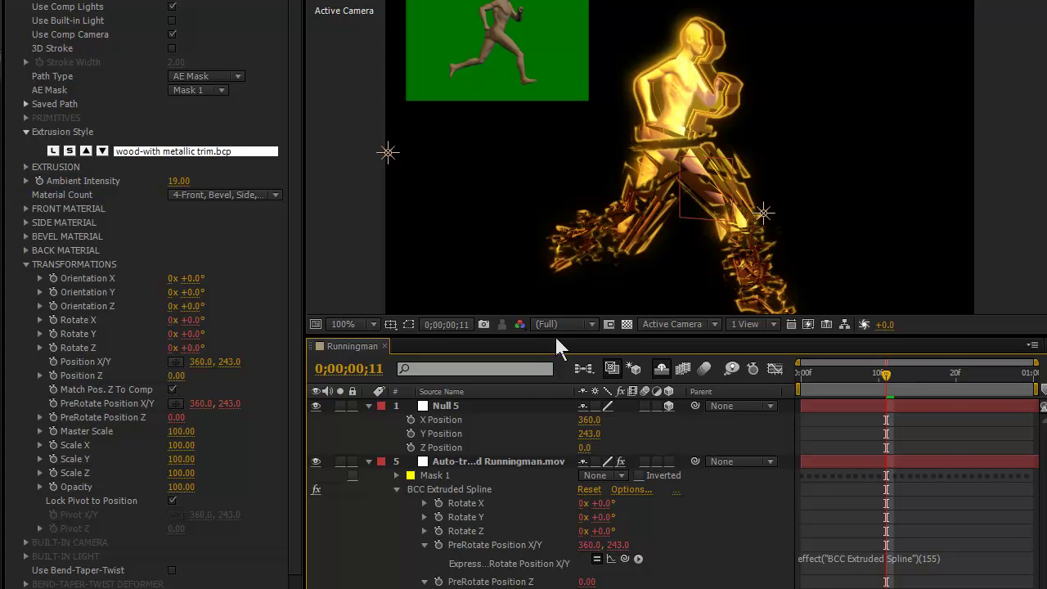
pyautogui.moveTo(557, 336); pyautogui.dragTo(567, 290)
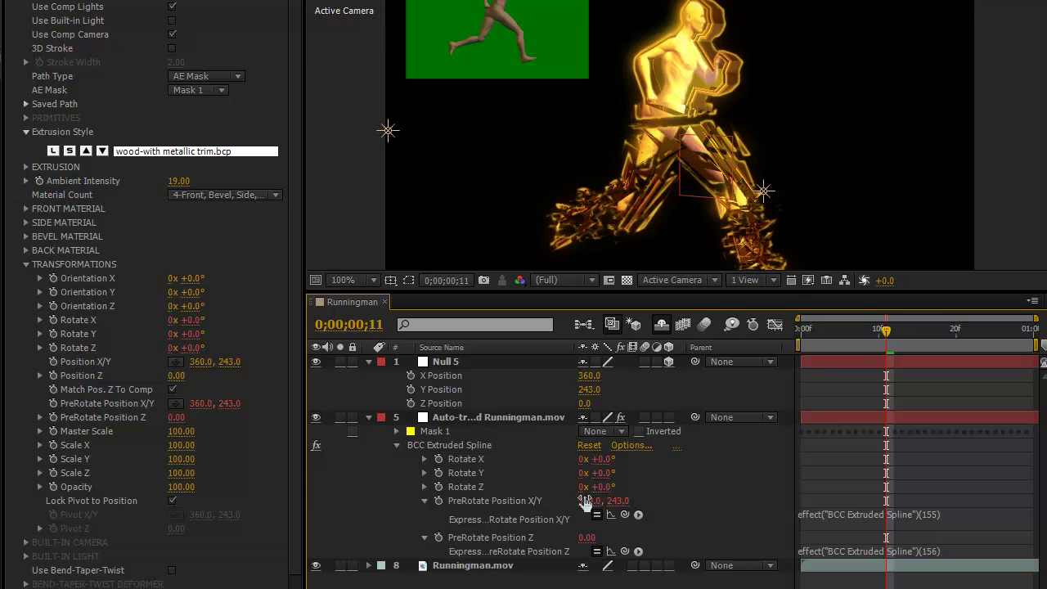
pyautogui.click(555, 534)
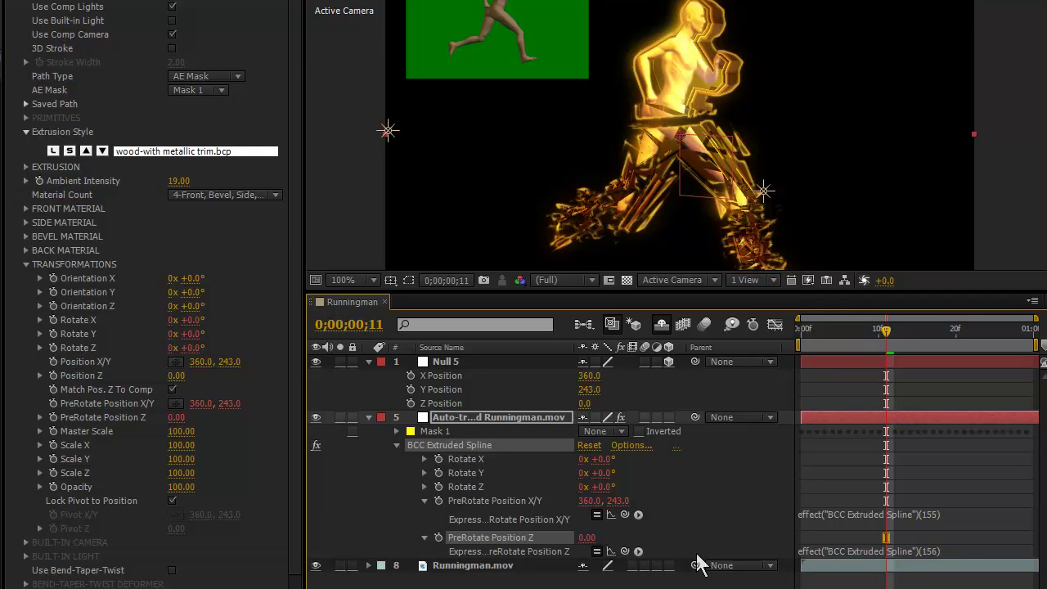
pyautogui.moveTo(625, 552); pyautogui.dragTo(511, 403)
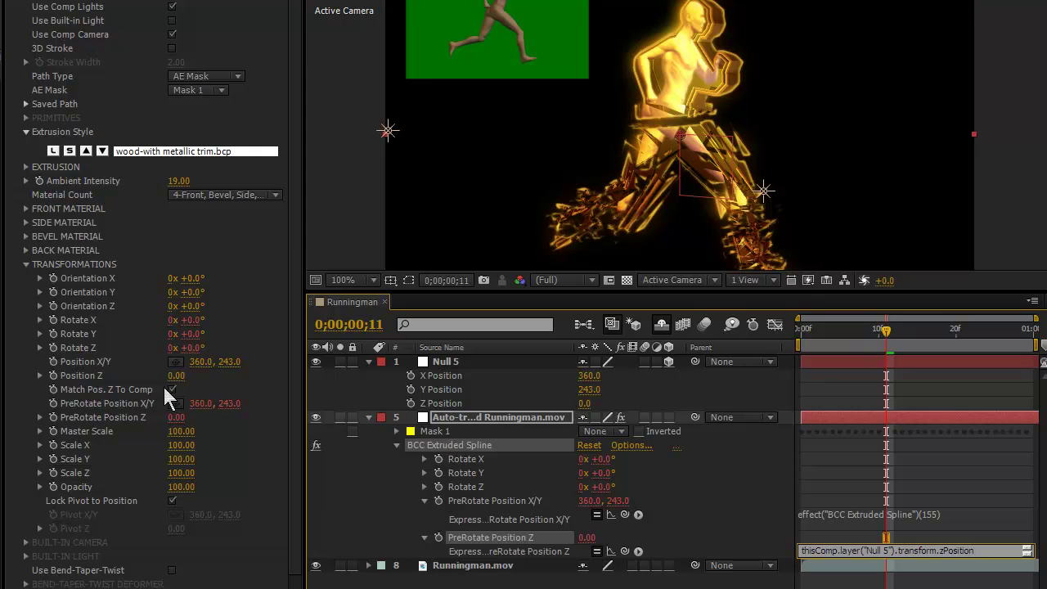
pyautogui.click(101, 387)
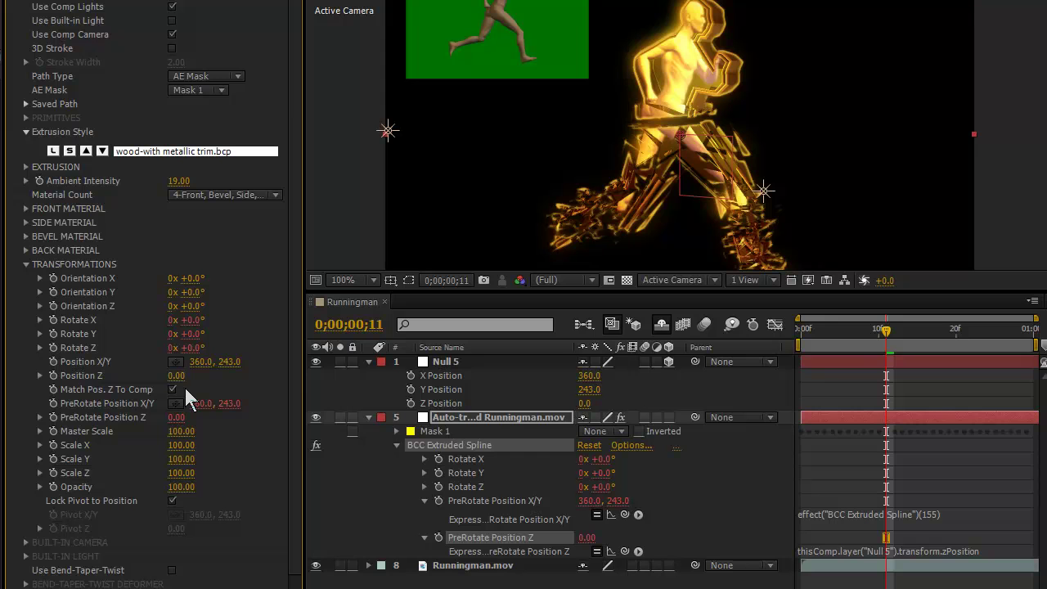
pyautogui.click(444, 361)
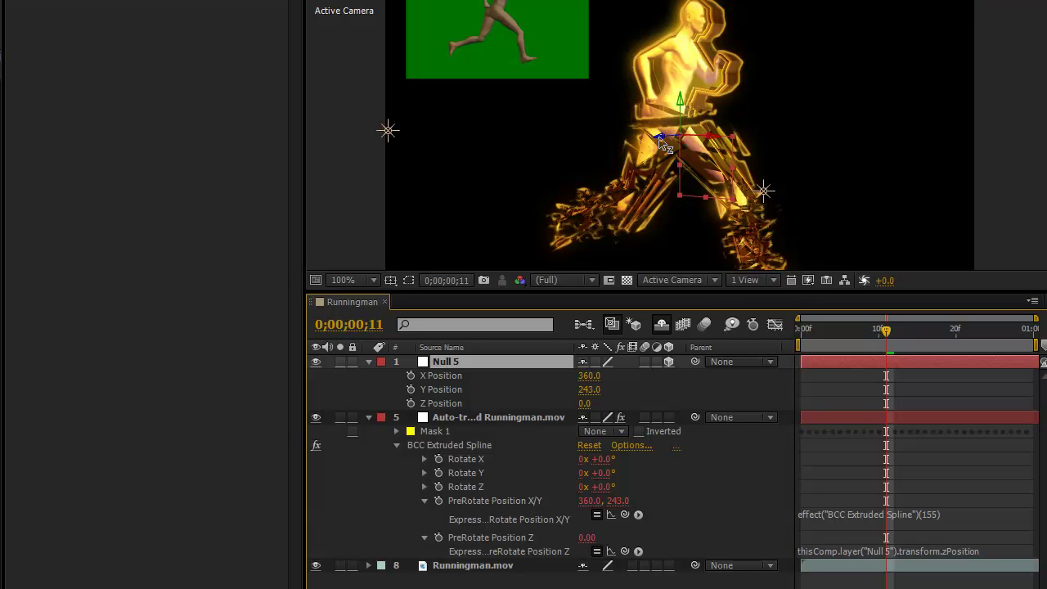
pyautogui.moveTo(659, 139); pyautogui.dragTo(679, 147)
pyautogui.hotkey('ctrl', 'z')
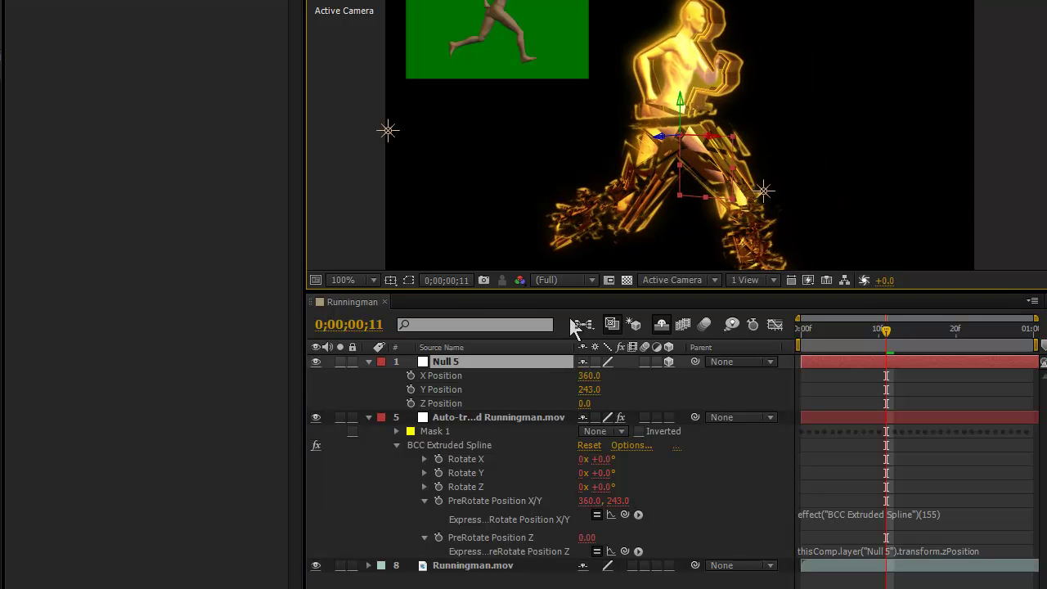
pyautogui.click(539, 502)
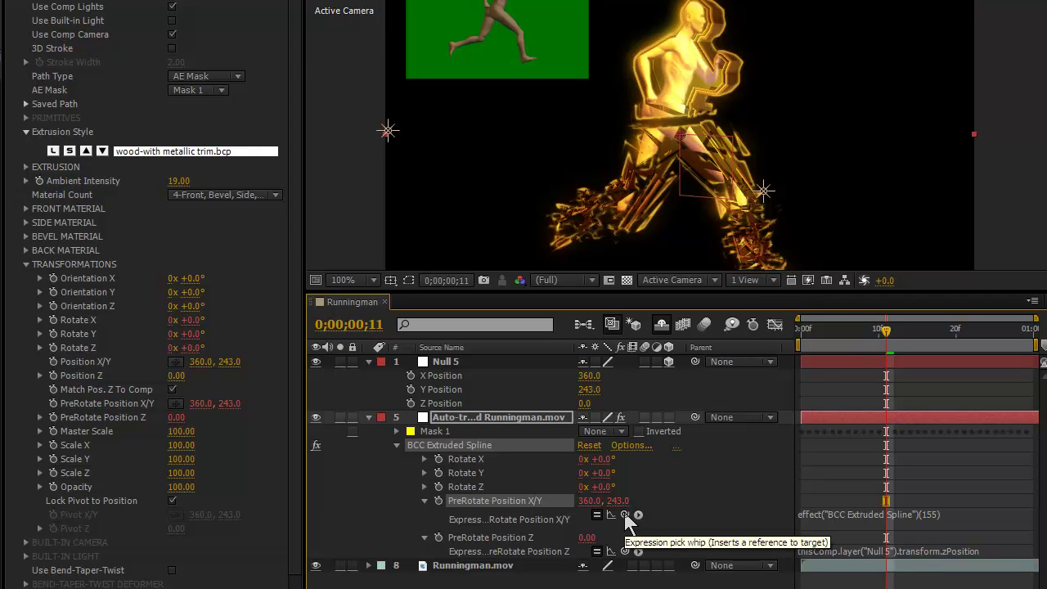
# Step: Link PreRotate Position X/Y to Null 5's X Position and rename temp to tempX and tempY
pyautogui.moveTo(624, 514); pyautogui.dragTo(529, 371)
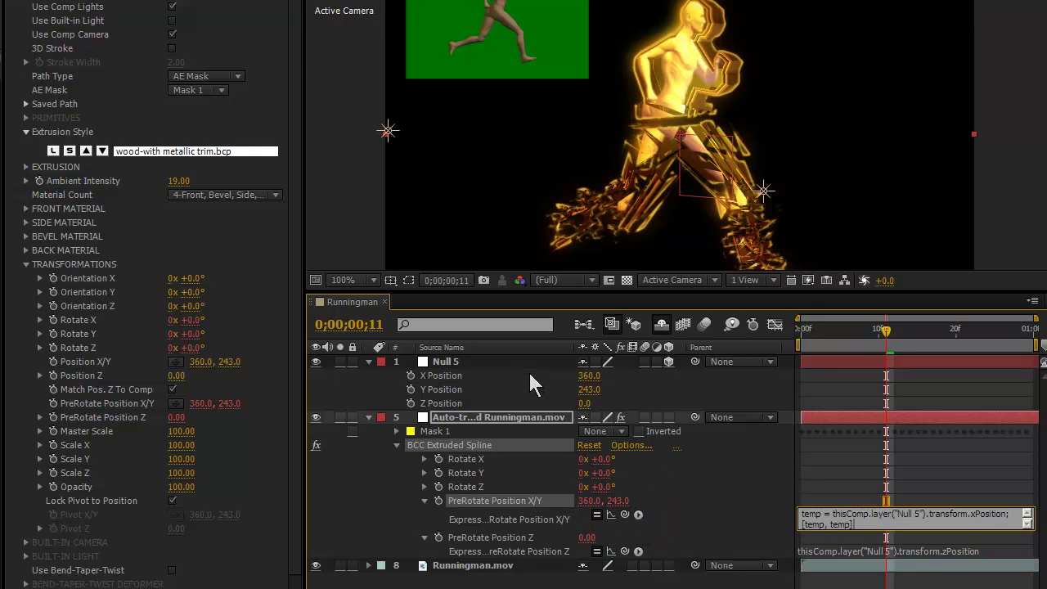
pyautogui.click(817, 473)
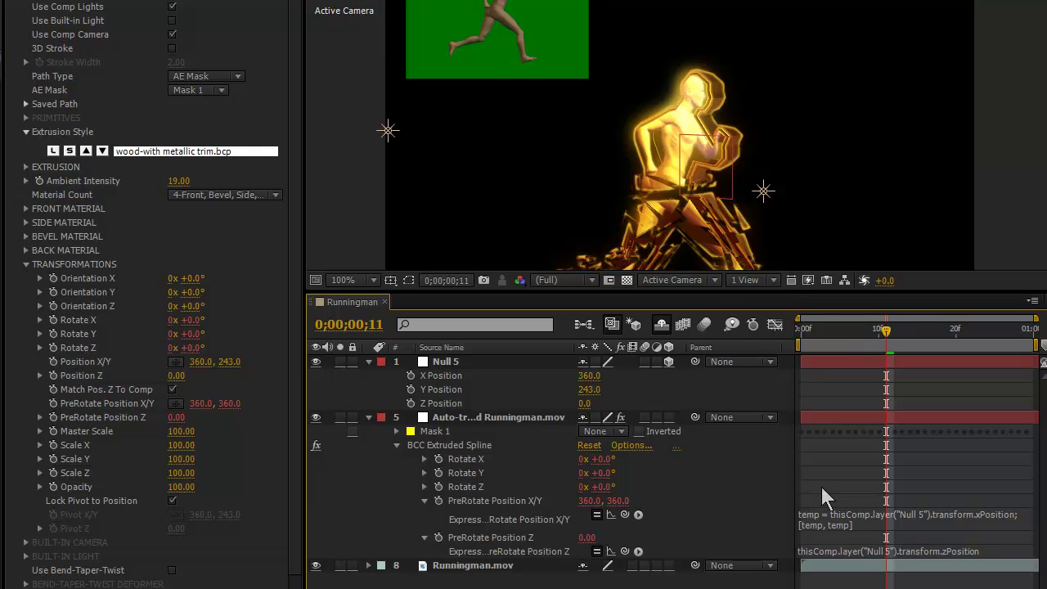
pyautogui.click(822, 534)
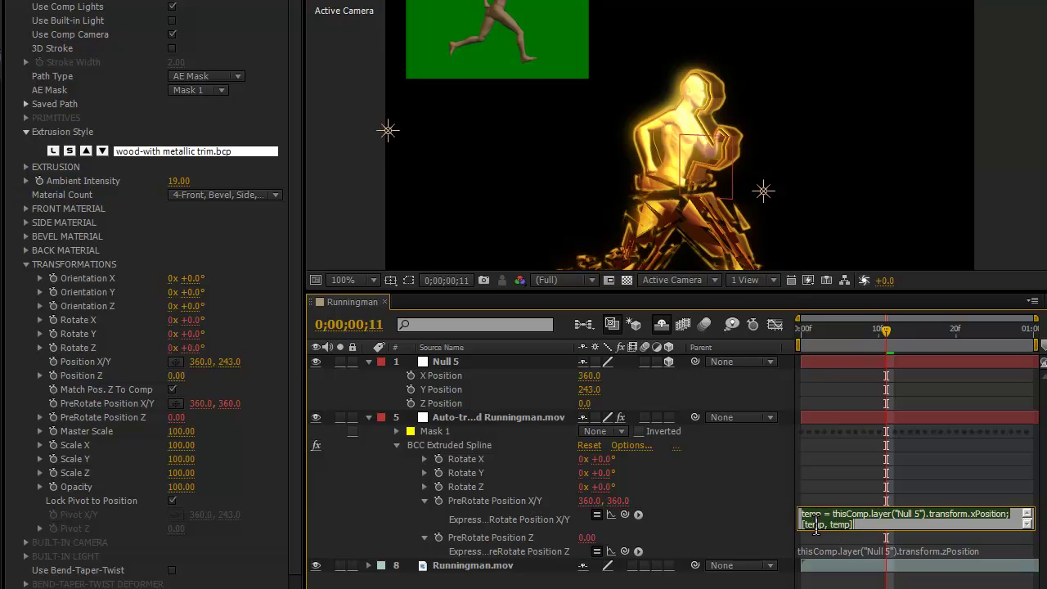
pyautogui.click(824, 527)
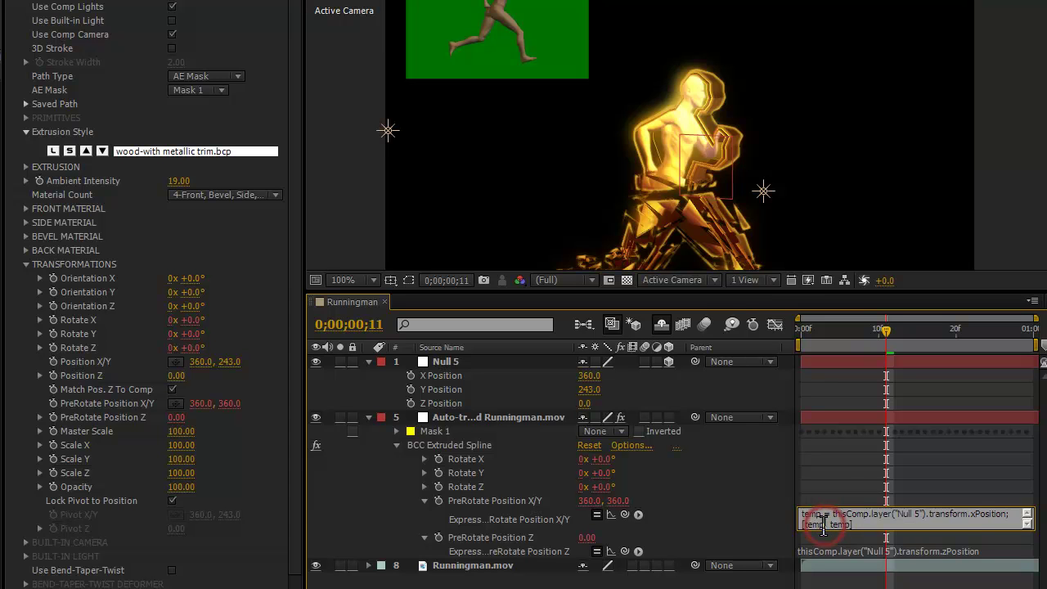
pyautogui.write('X')
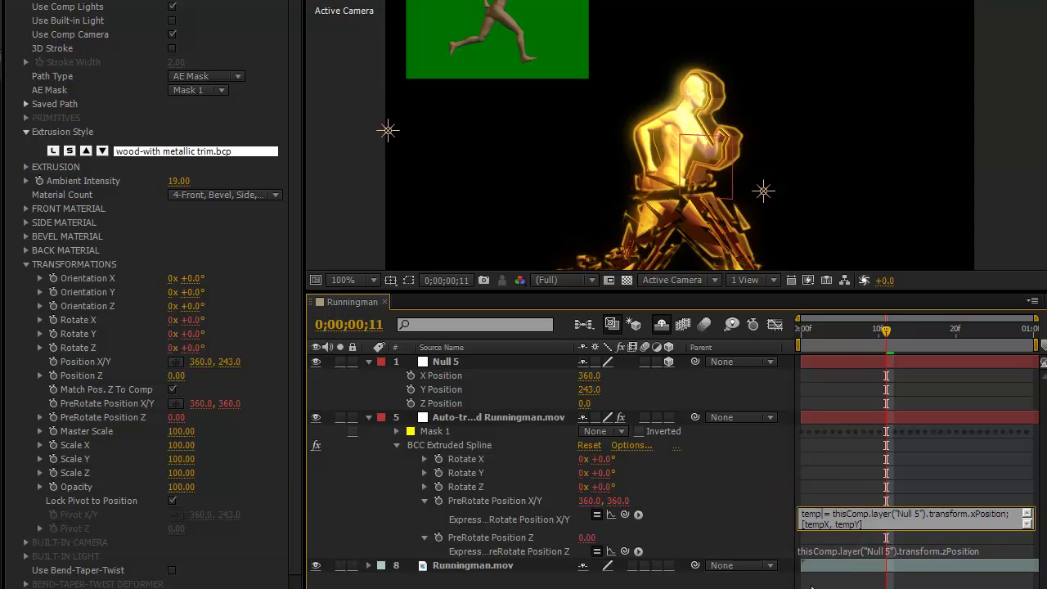
pyautogui.write('X')
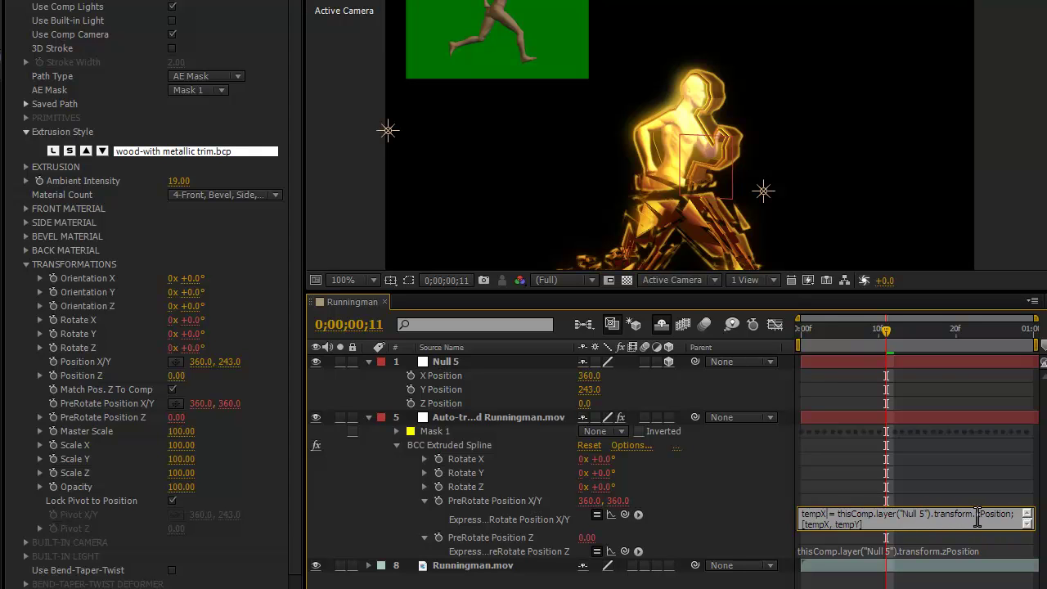
# Step: Copy the tempX line of the X/Y expression onto a new second line and dismiss the error
pyautogui.moveTo(1010, 514); pyautogui.dragTo(812, 509)
pyautogui.rightClick(813, 509)
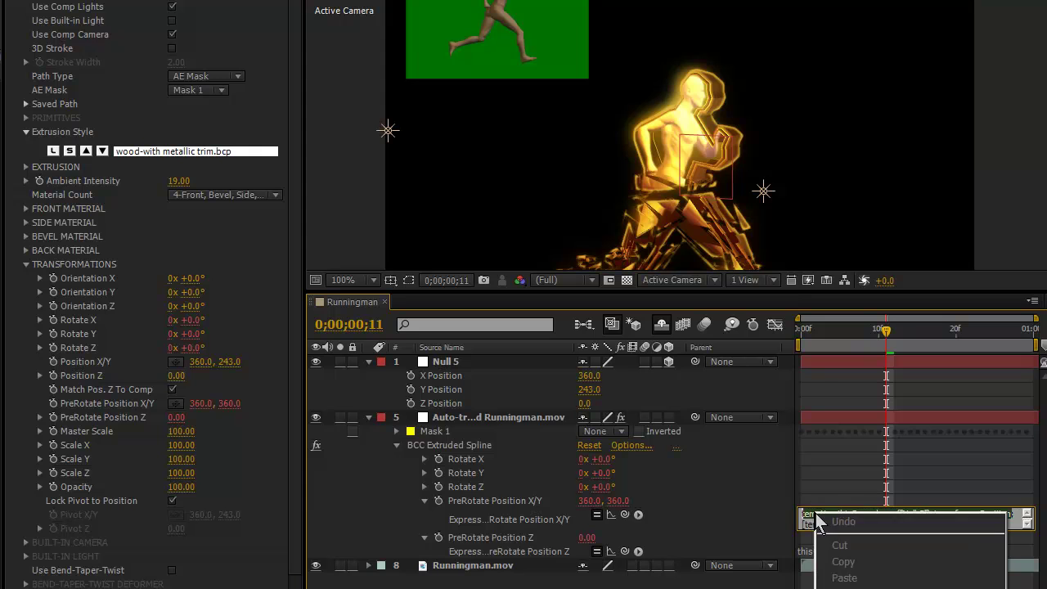
pyautogui.click(853, 564)
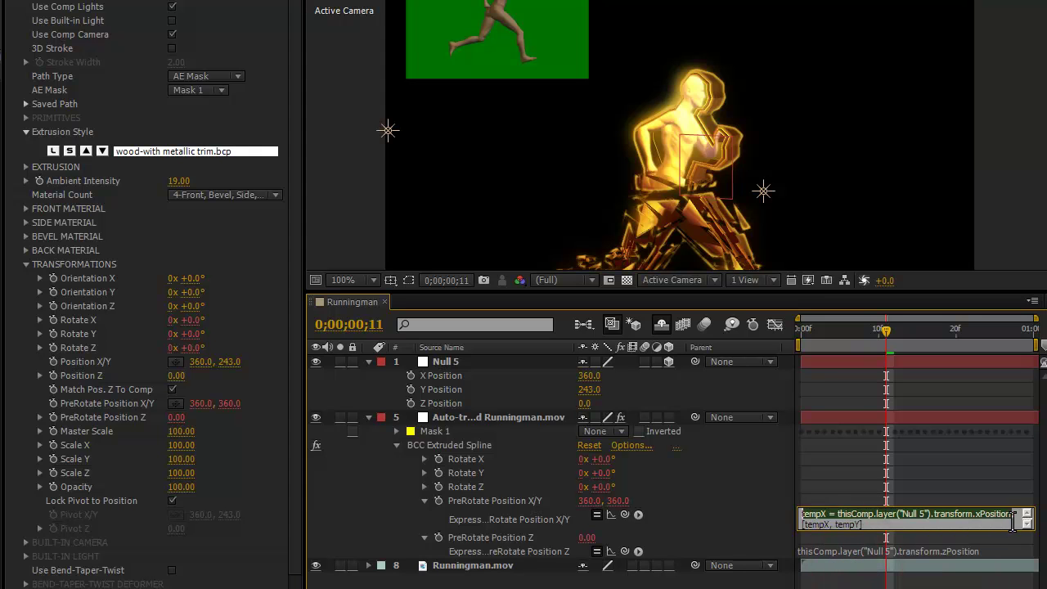
pyautogui.click(1009, 514)
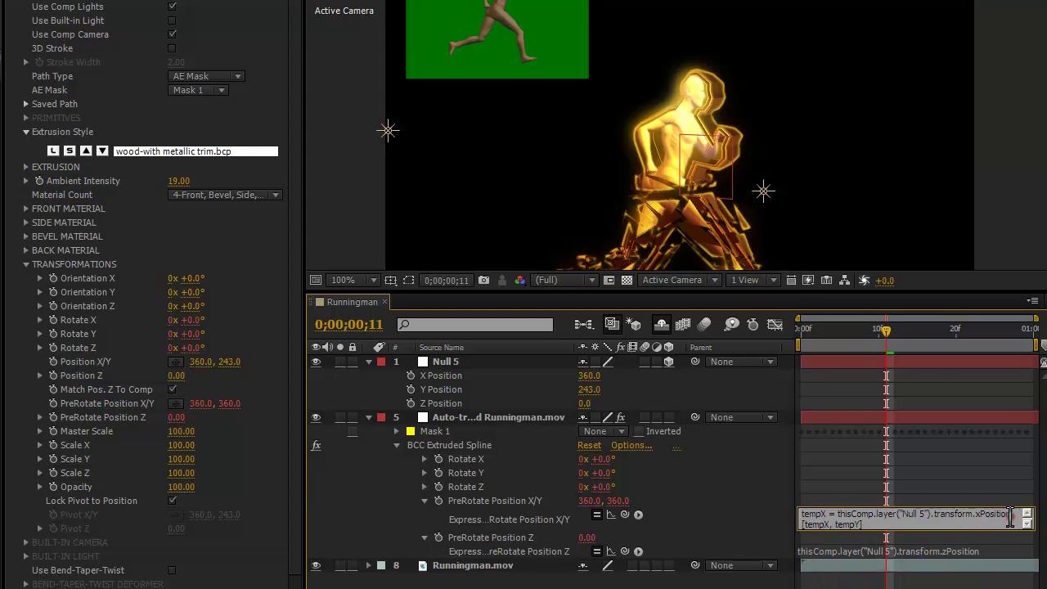
pyautogui.write(';')
pyautogui.press('Return')
pyautogui.hotkey('ctrl', 'v')
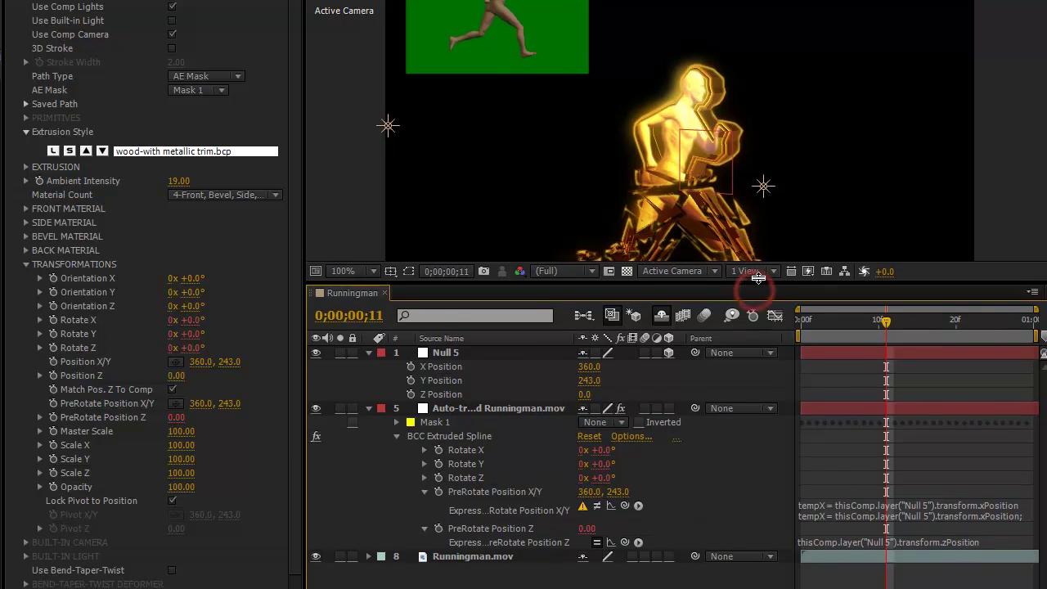
pyautogui.moveTo(754, 291); pyautogui.dragTo(763, 266)
pyautogui.click(398, 434)
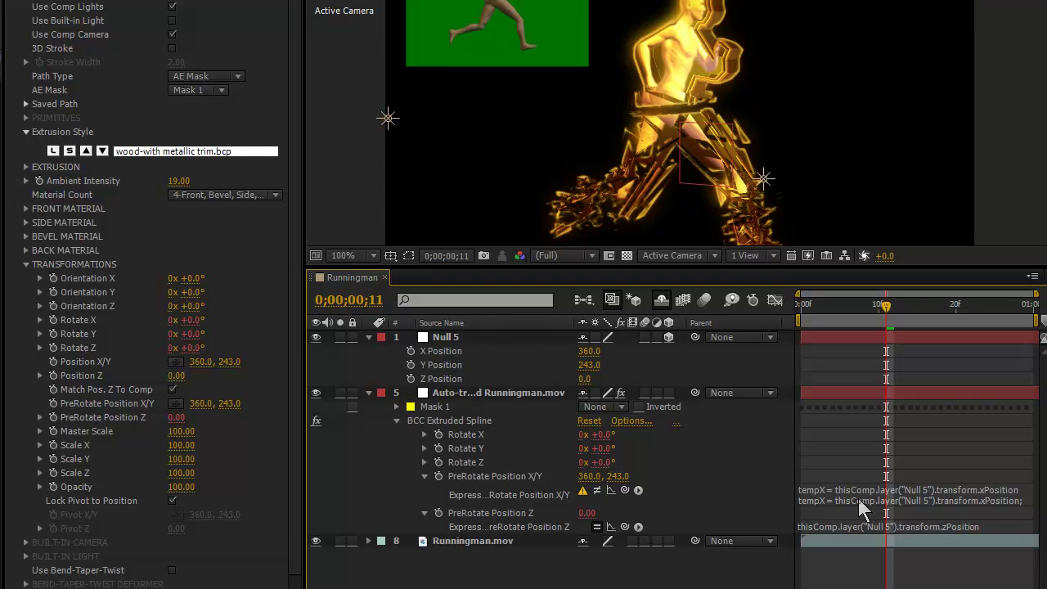
# Step: Change the second line to set tempY from Null 5's yPosition and commit the expression
pyautogui.click(860, 500)
pyautogui.click(824, 500)
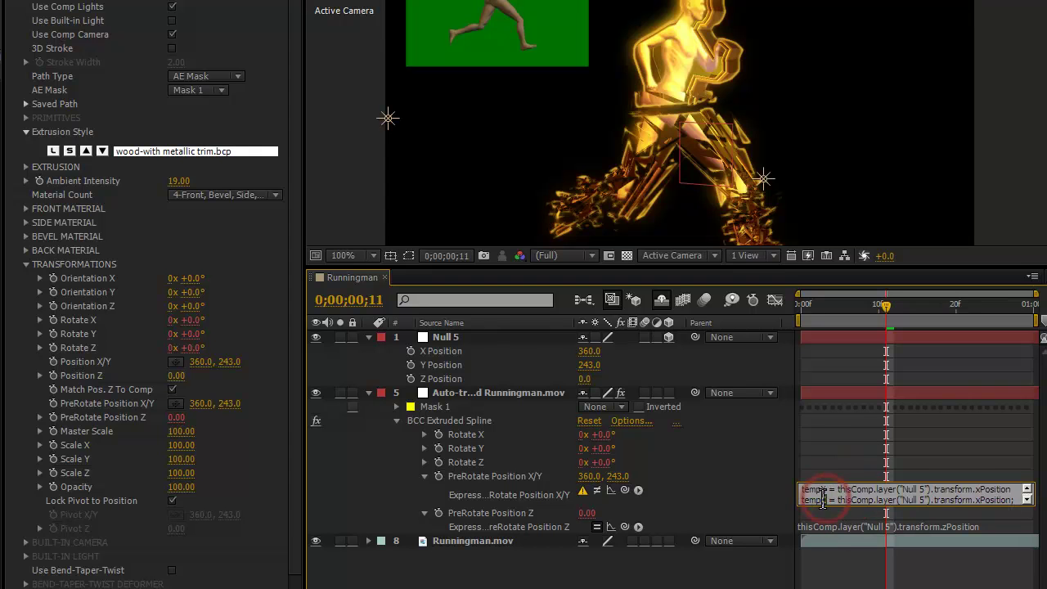
pyautogui.hotkey('shift', 'Right')
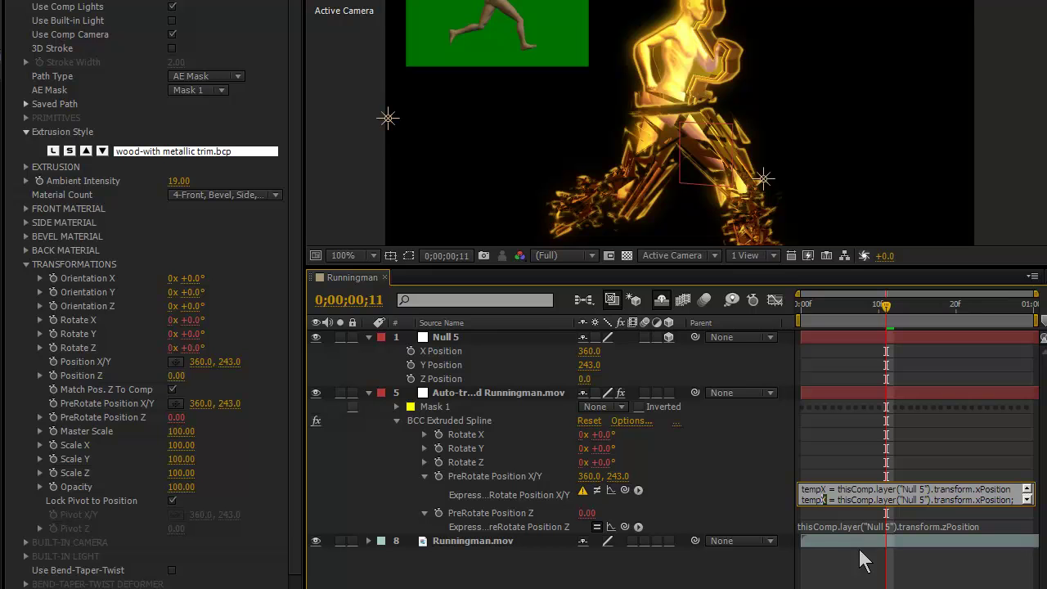
pyautogui.click(977, 500)
pyautogui.click(848, 468)
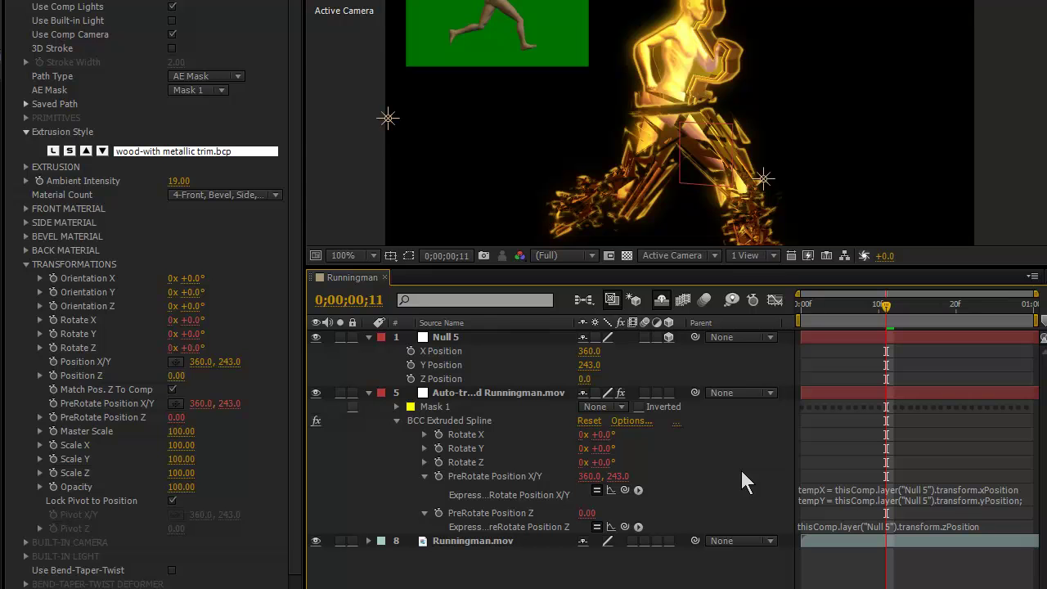
# Step: Drag Null 5 along X to test the link, and enlarge the composition viewer
pyautogui.click(479, 335)
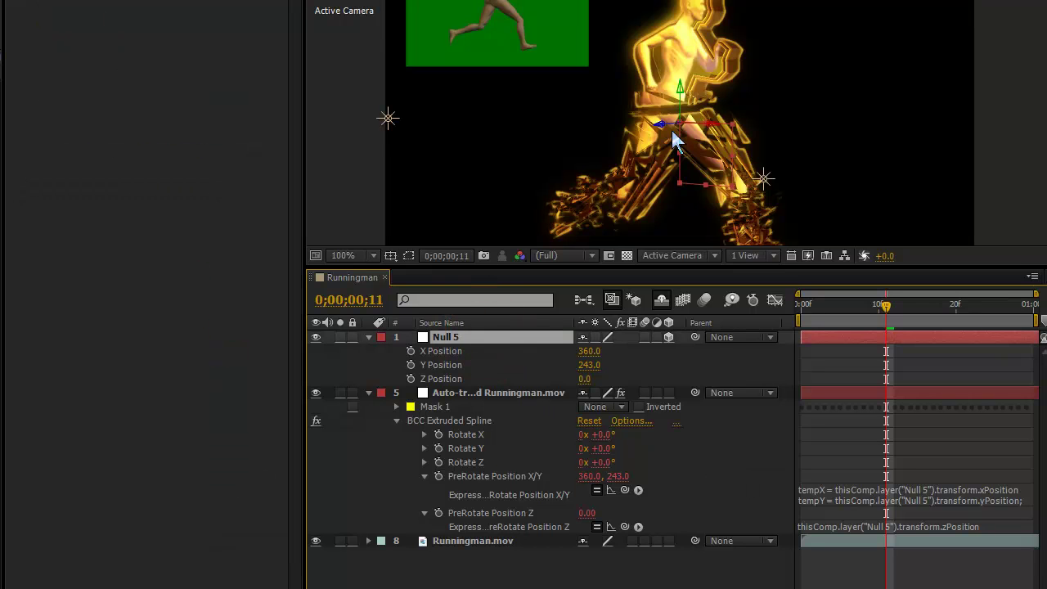
pyautogui.moveTo(718, 135); pyautogui.dragTo(660, 315)
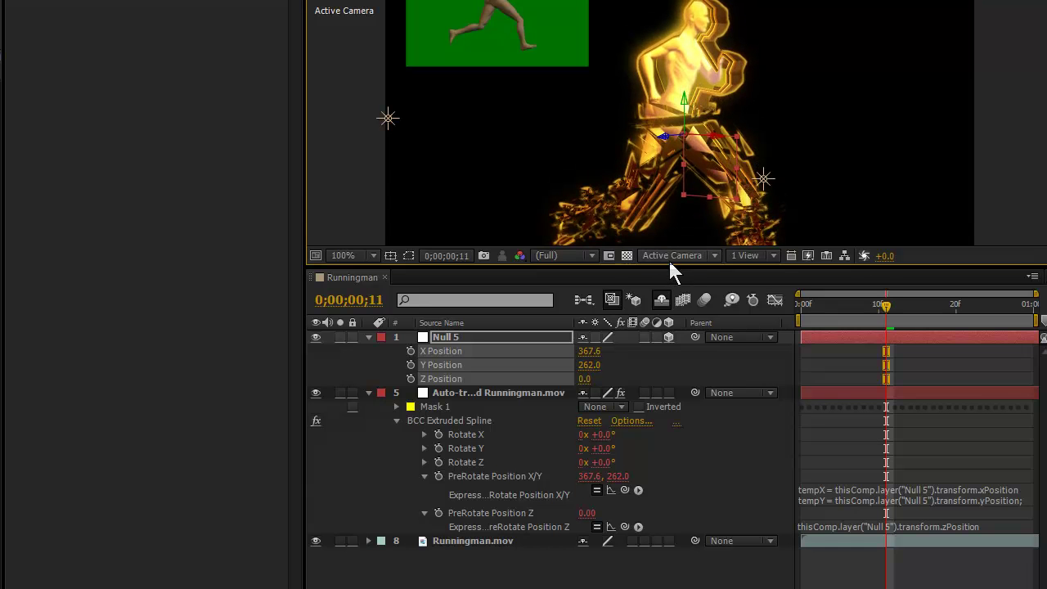
pyautogui.moveTo(670, 267); pyautogui.dragTo(664, 475)
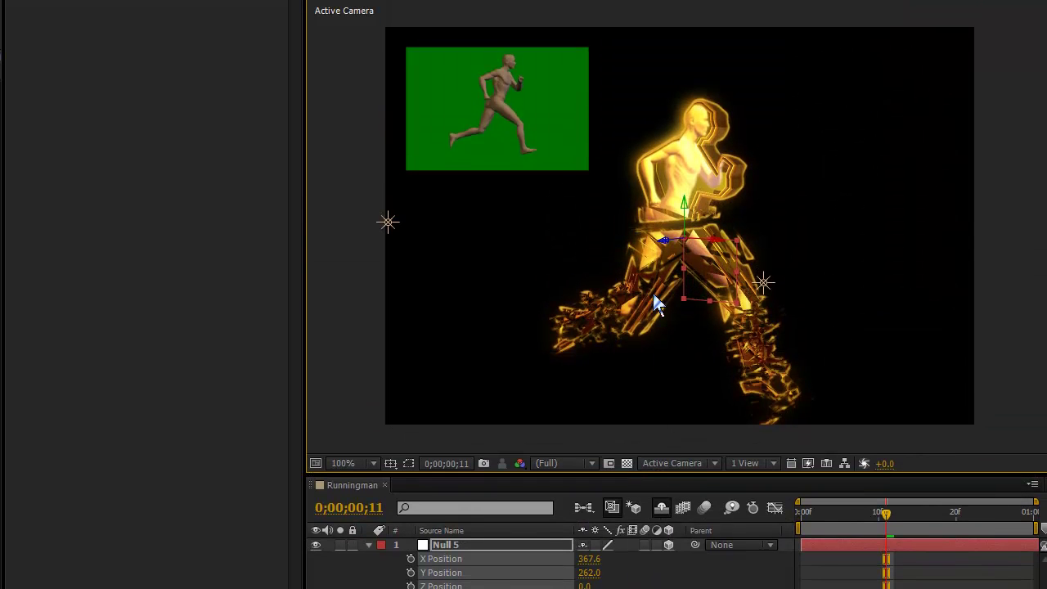
# Step: Move Null 5 in depth to 414.1, 267.0, -103.2 and preview the runner following it
pyautogui.moveTo(663, 245)
pyautogui.mouseDown()
pyautogui.moveTo(439, 306)
pyautogui.moveTo(630, 282)
pyautogui.moveTo(673, 256)
pyautogui.moveTo(783, 273)
pyautogui.moveTo(688, 231)
pyautogui.moveTo(669, 181)
pyautogui.moveTo(666, 242)
pyautogui.mouseUp()
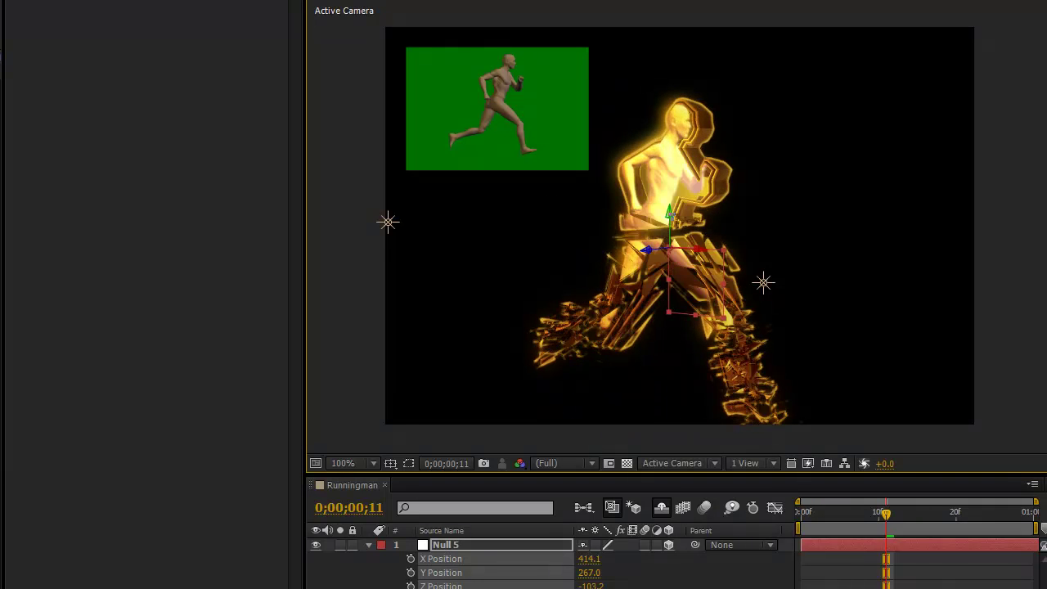
pyautogui.click(689, 257)
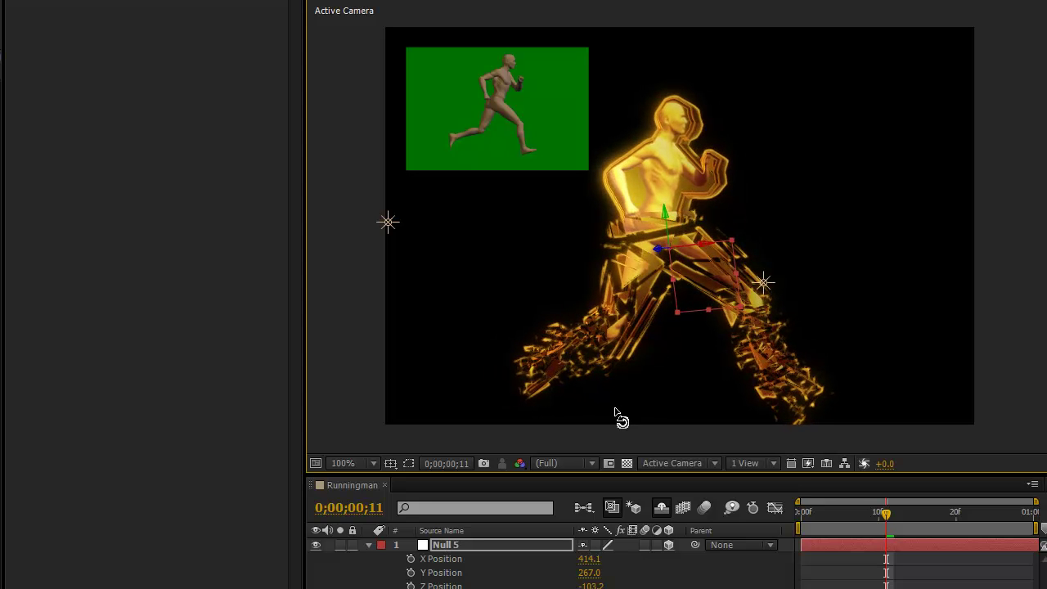
pyautogui.press('space')
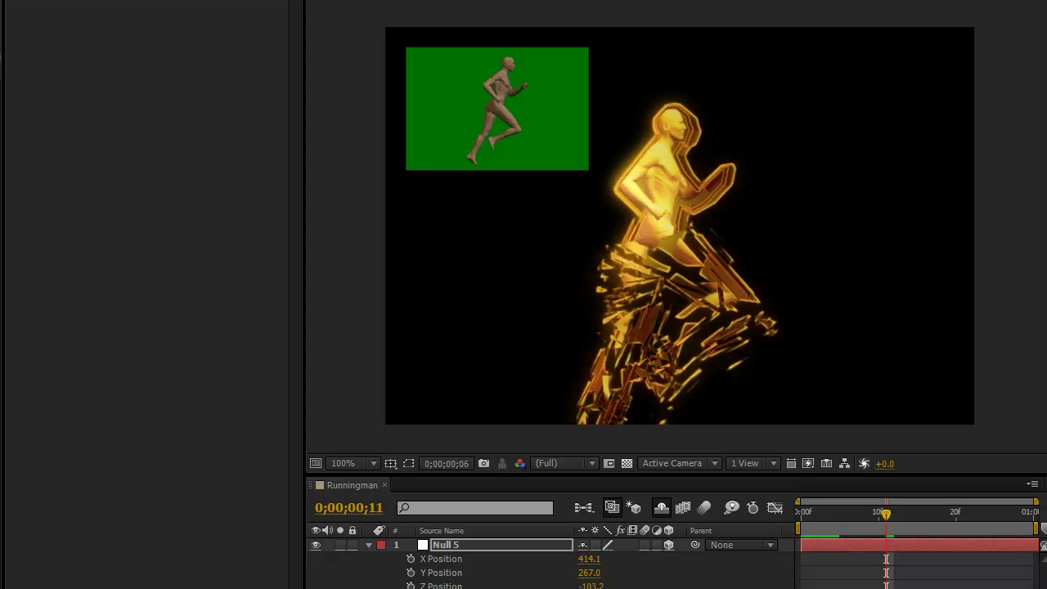